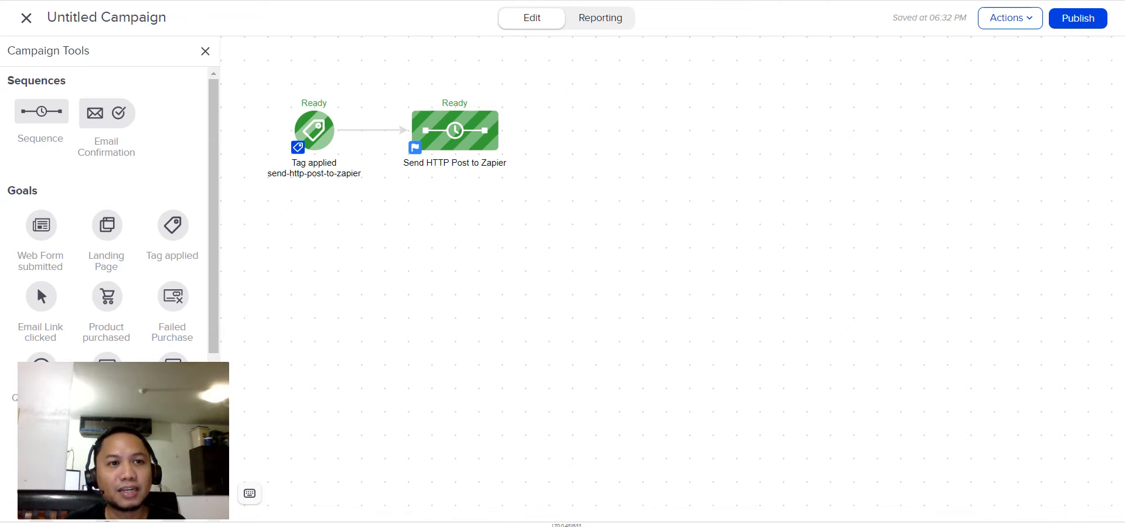
key(alt+Tab)
key(alt+Tab)
key(alt+Tab)
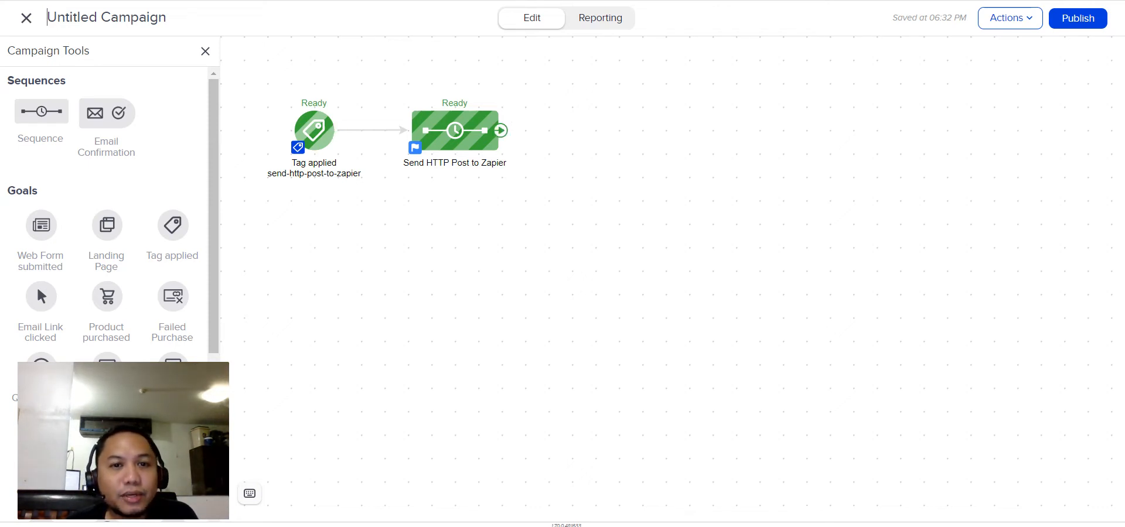
Open the Send HTTP Post element inside the Send HTTP Post to Zapier sequence
double_click(455, 131)
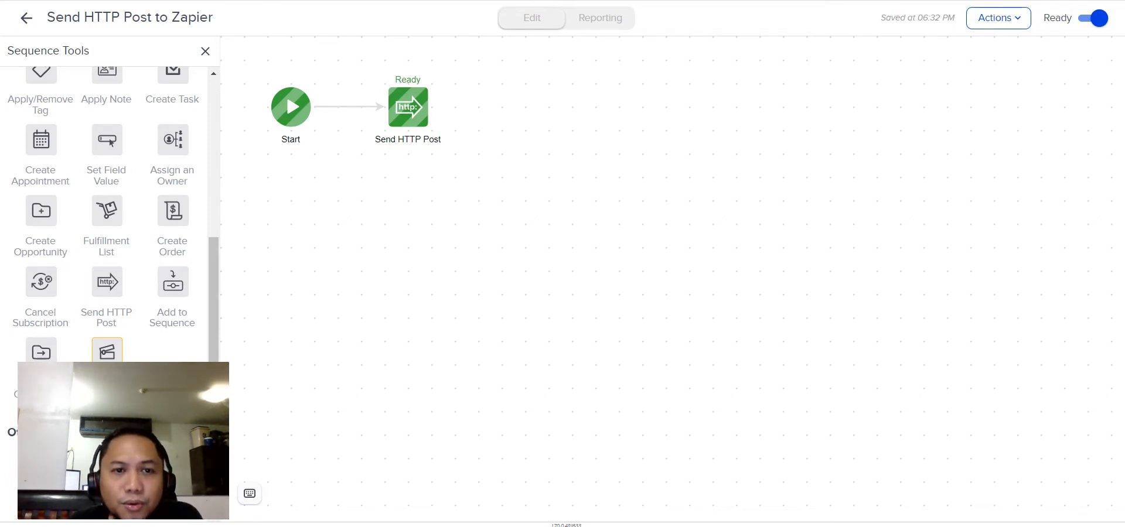
double_click(408, 107)
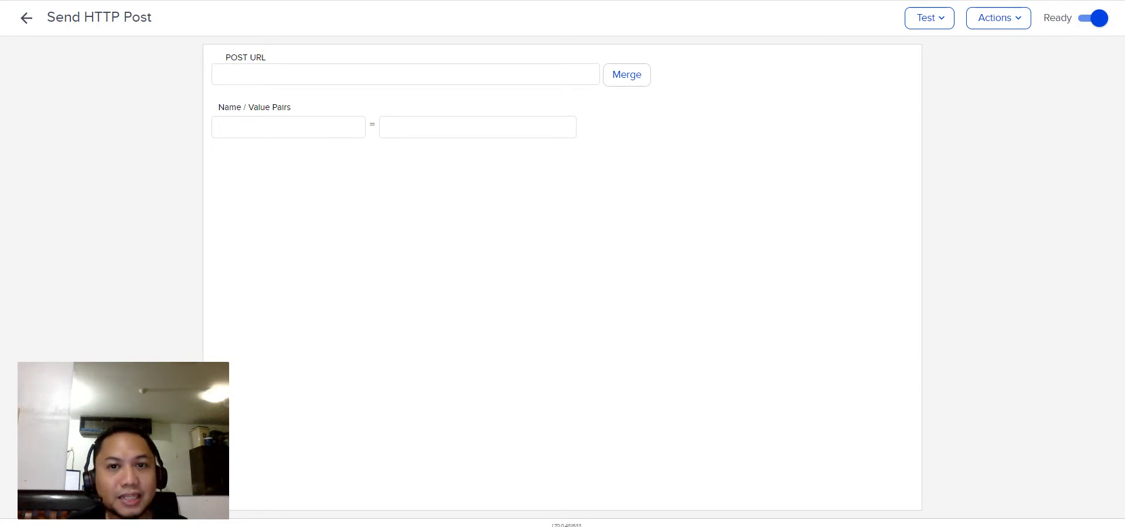
Switch to the Zapier editor and set the trigger to Webhooks by Zapier with the Catch Hook event, leaving the child key empty
key(alt+Tab)
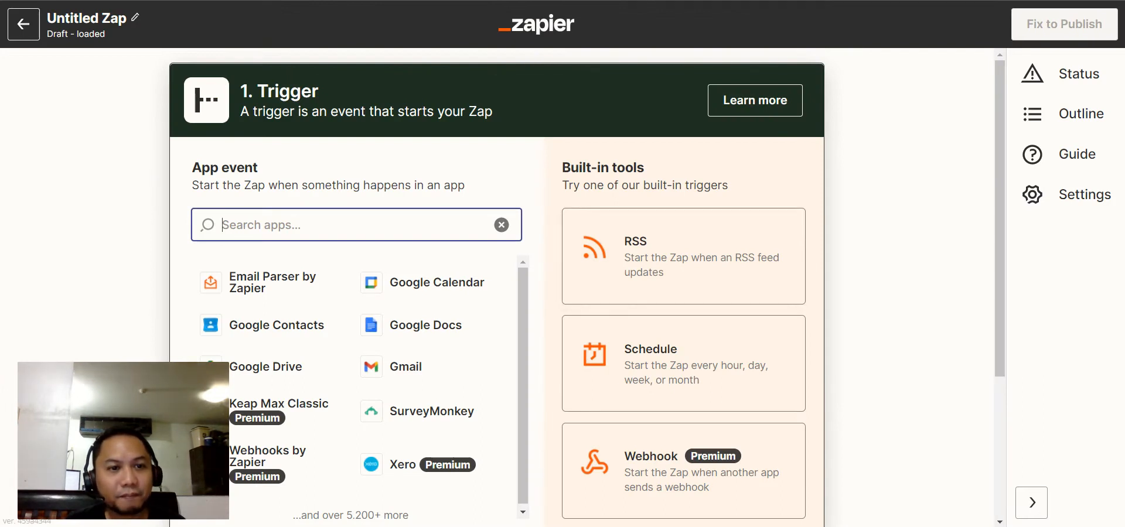
text(webhook)
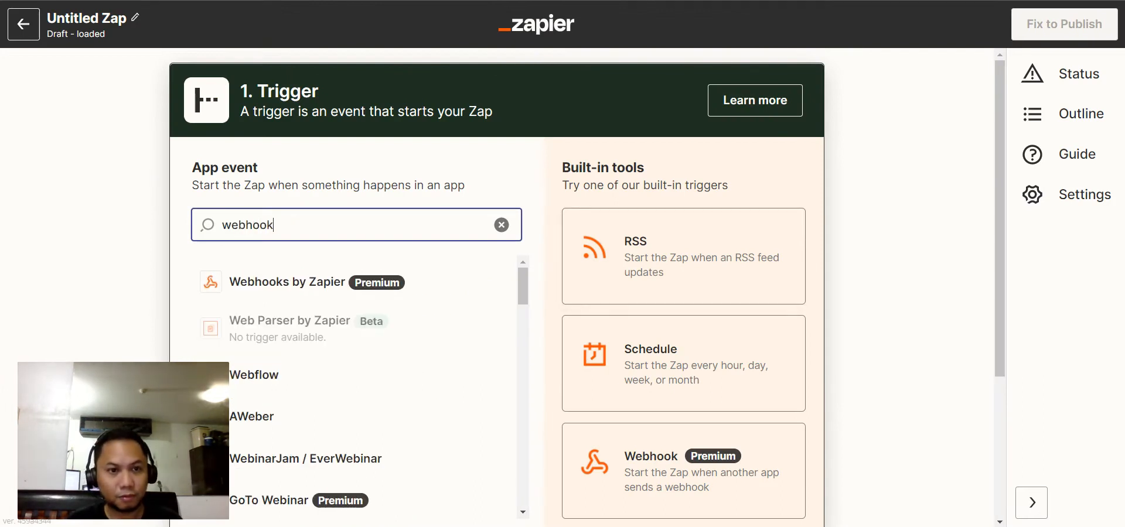
click(292, 282)
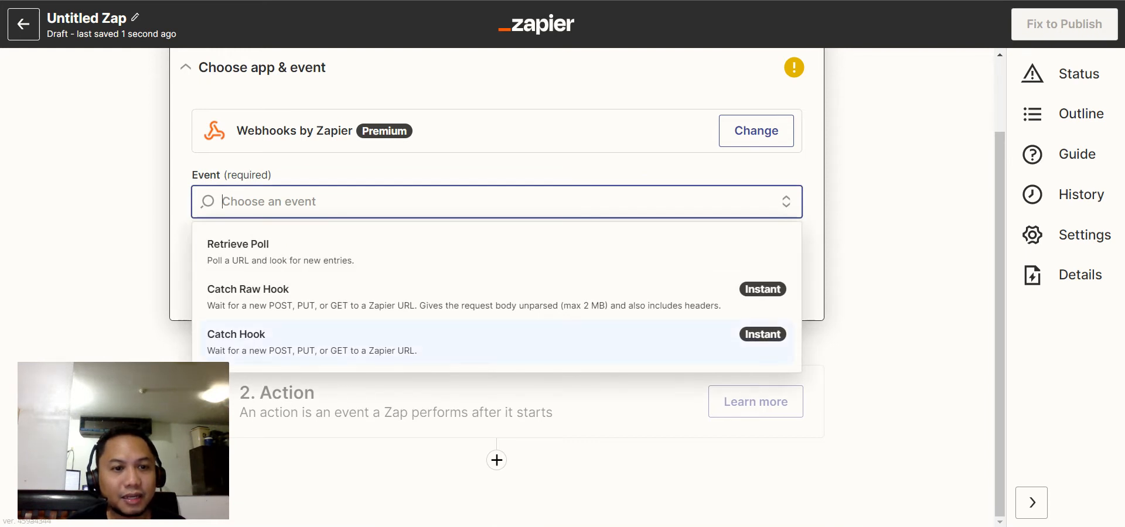
click(352, 342)
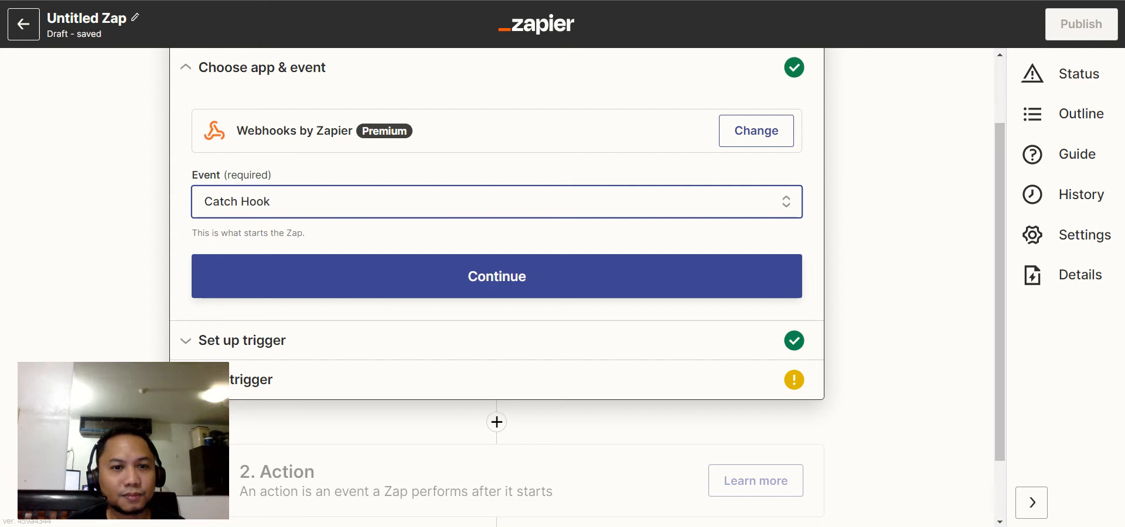
click(497, 276)
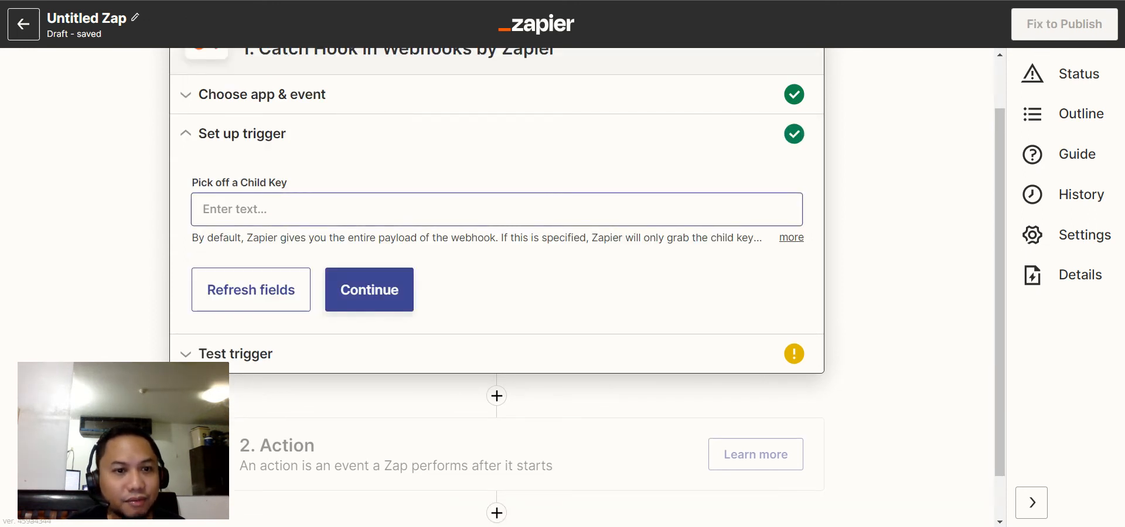
click(372, 290)
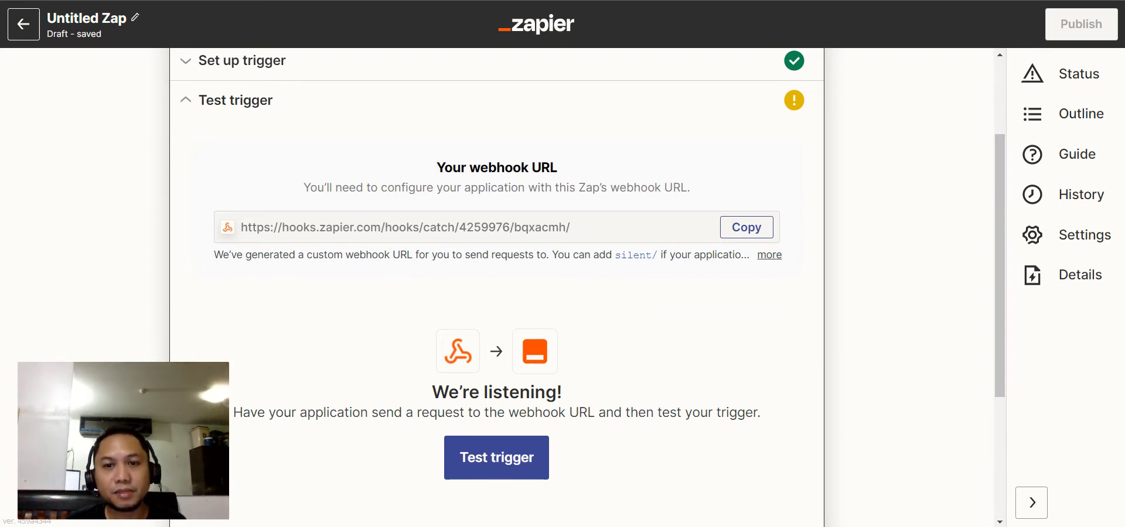
Copy the Zap's webhook URL and paste it as the POST URL of the Send HTTP Post in Keap
click(746, 228)
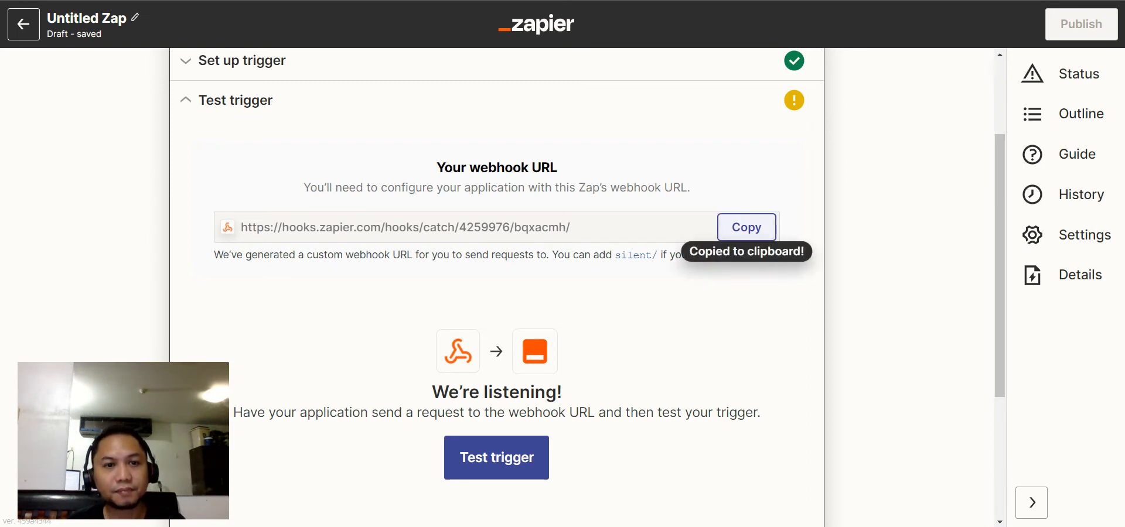
key(ctrl+Tab)
click(405, 75)
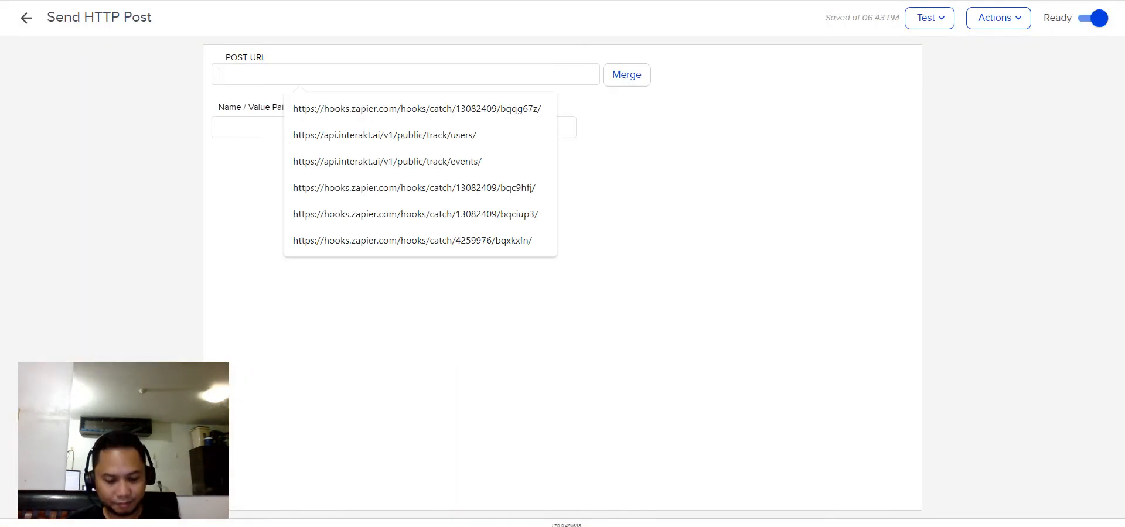
key(ctrl+v)
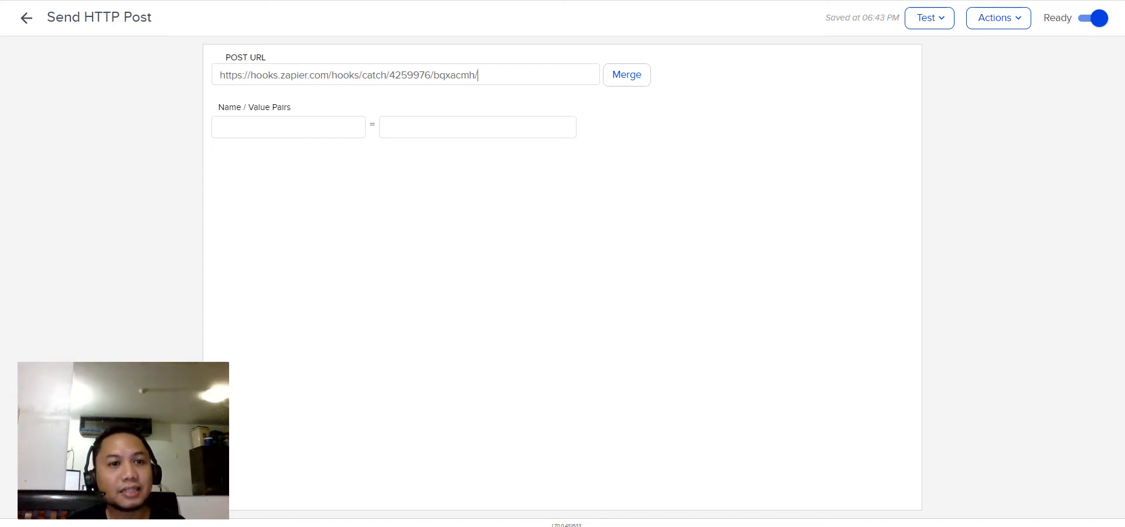
Add two more name/value rows and pair "name" with the contact's First Name merge field in the first row
click(609, 124)
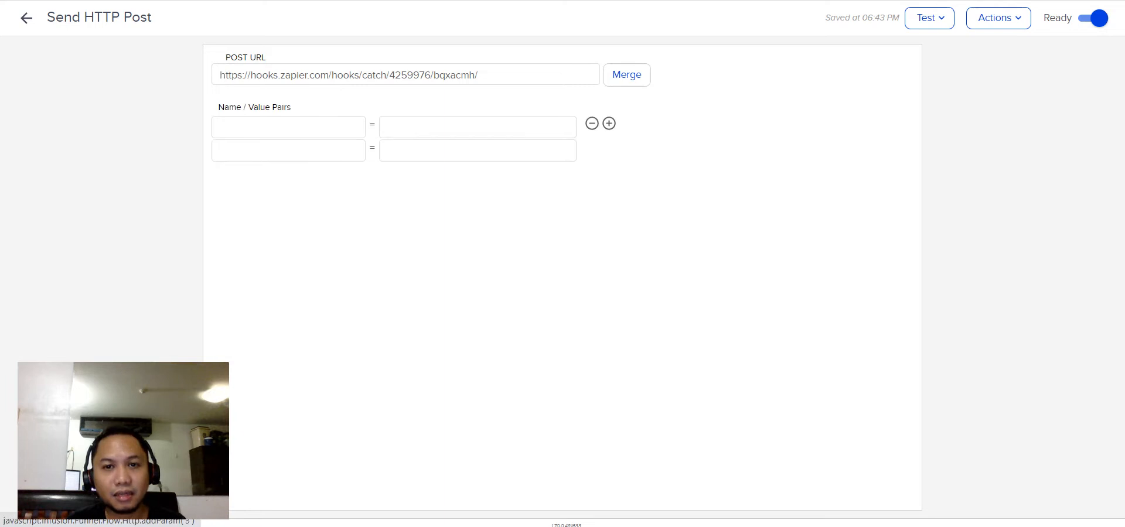
click(609, 147)
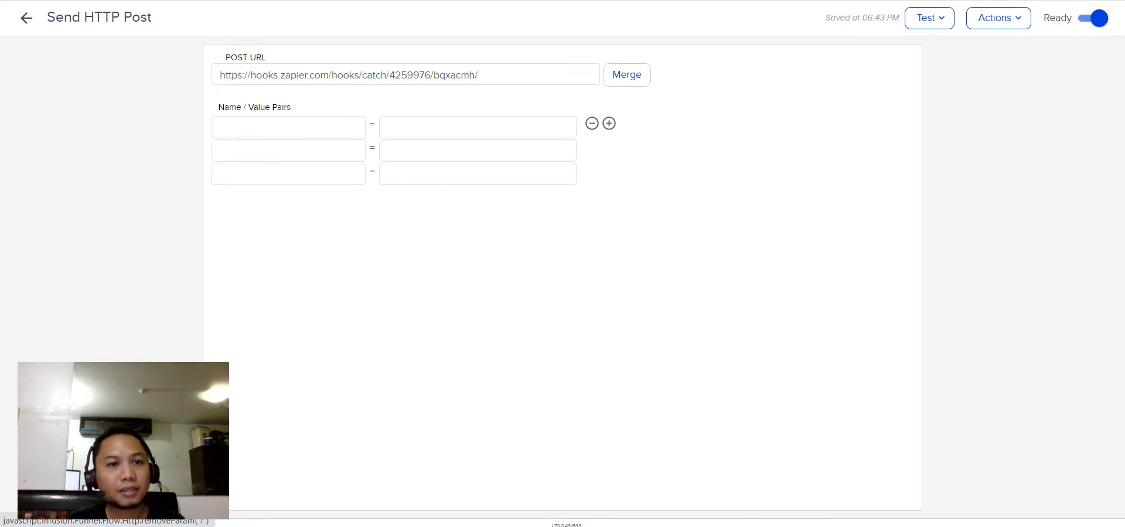
text(name)
key(Tab)
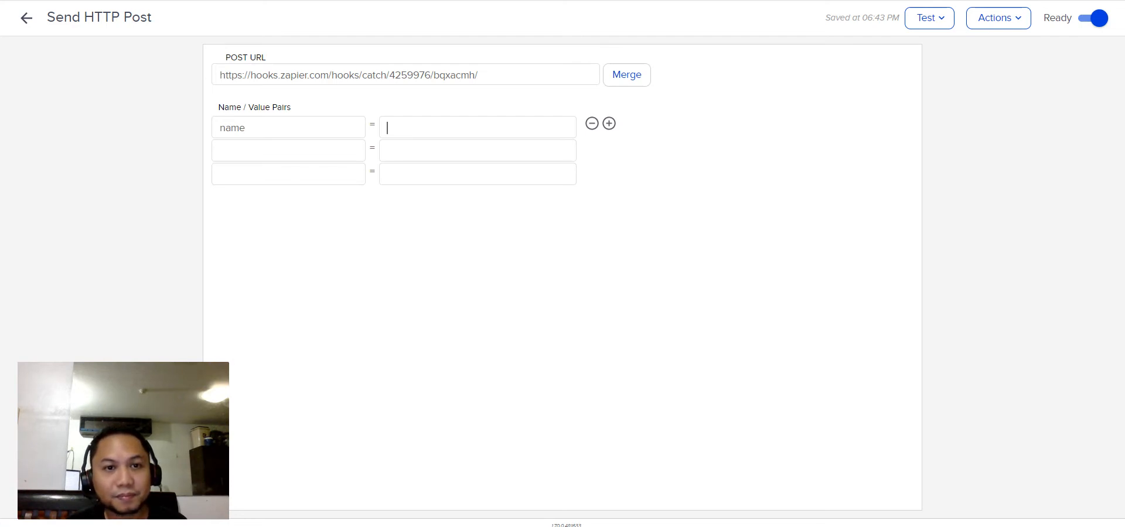
click(626, 75)
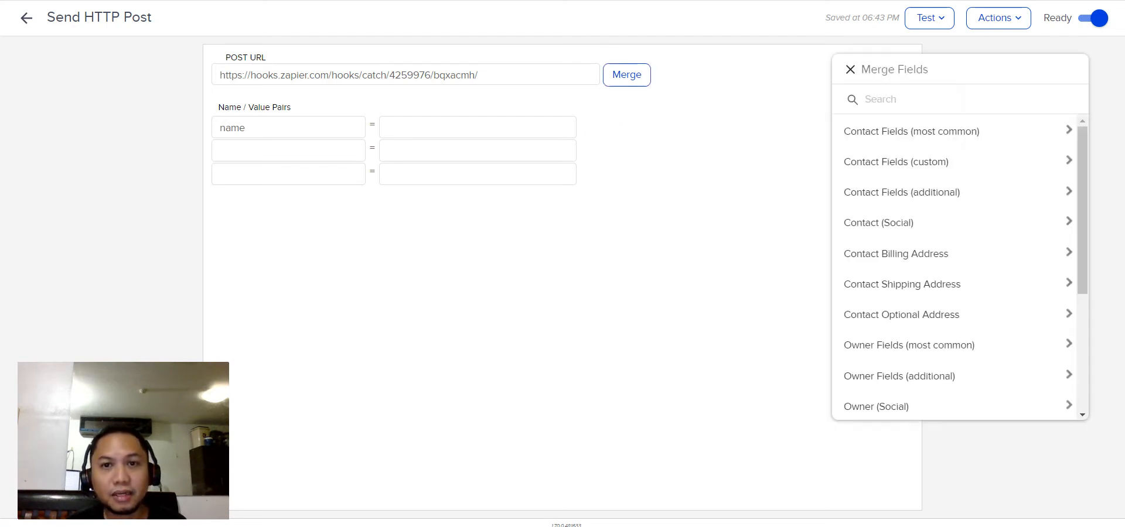
click(912, 131)
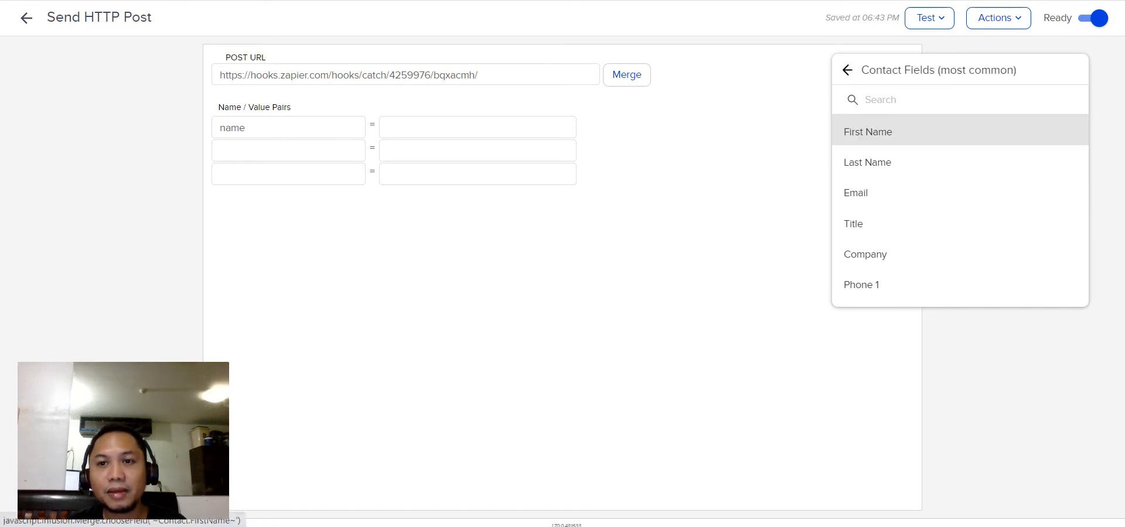
click(868, 132)
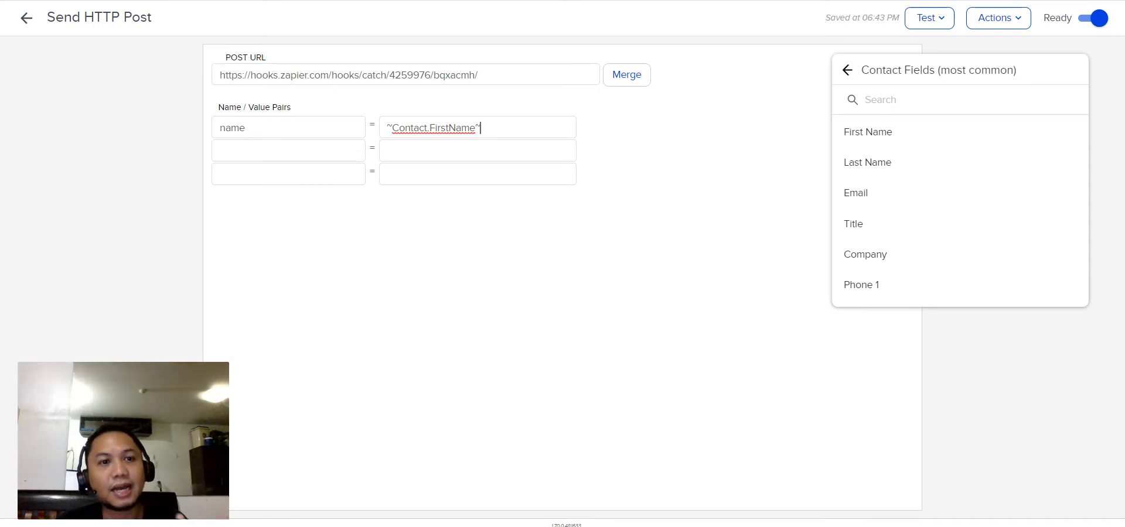
Pair "number" with the contact's Phone 1 merge field in the second name/value row
click(281, 151)
text(number)
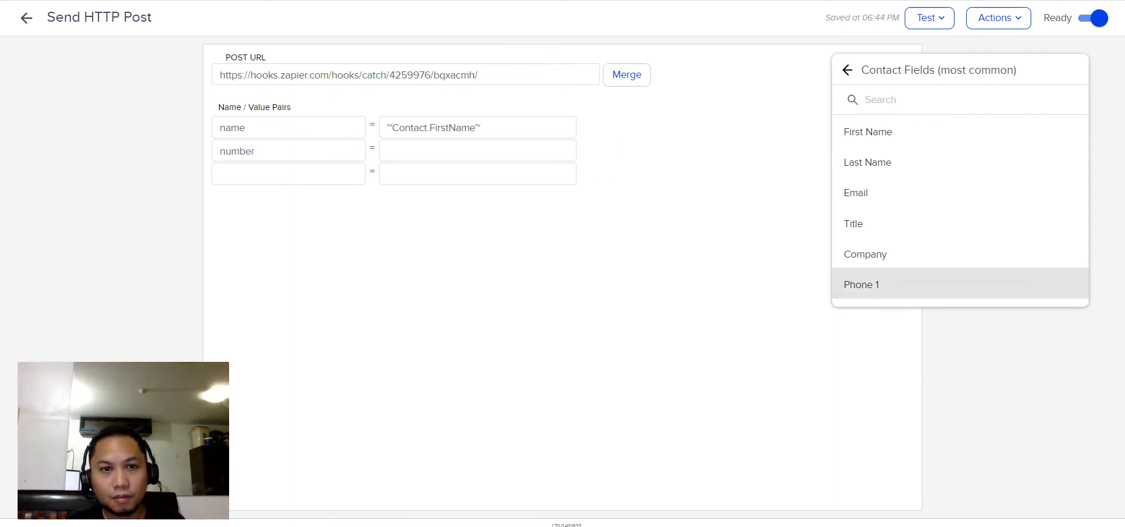
click(862, 285)
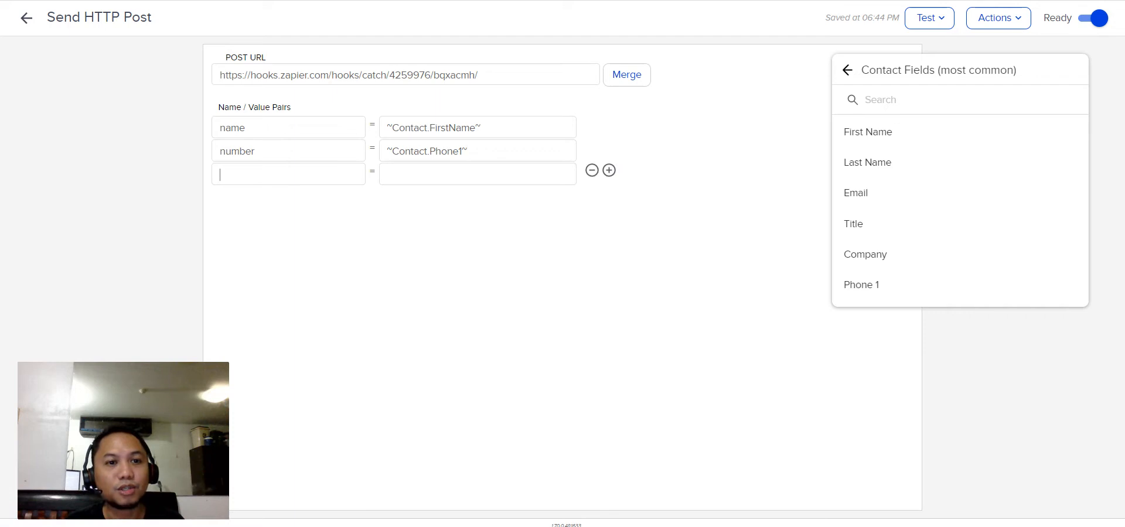
Fill the third name/value row with the name "tag" and the value "test to Zapier"
text(t)
key(Caps_Lock)
text(A)
key(BackSpace)
text(AG)
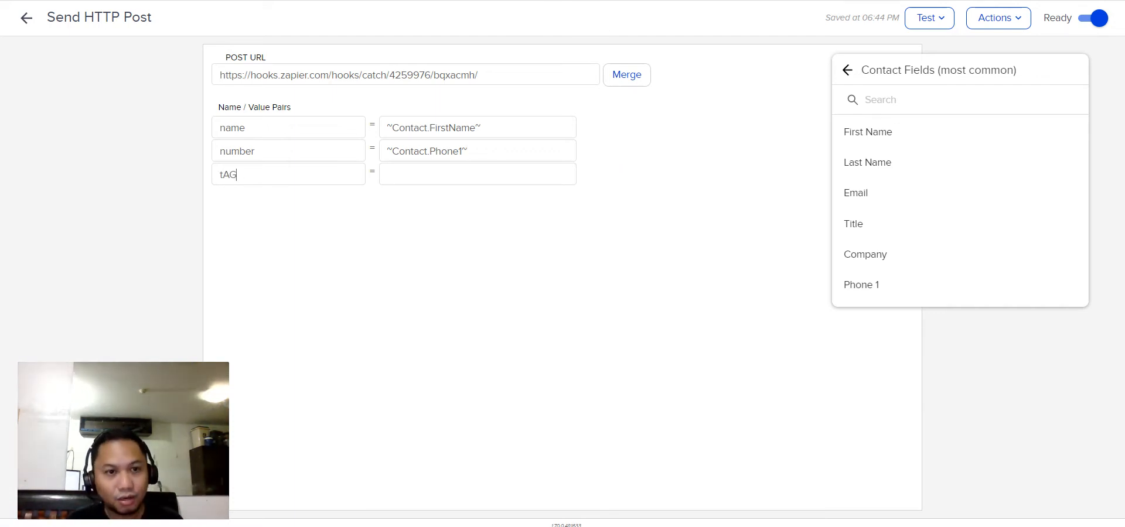
key(BackSpace)
key(BackSpace)
key(Caps_Lock)
text(ag)
key(Tab)
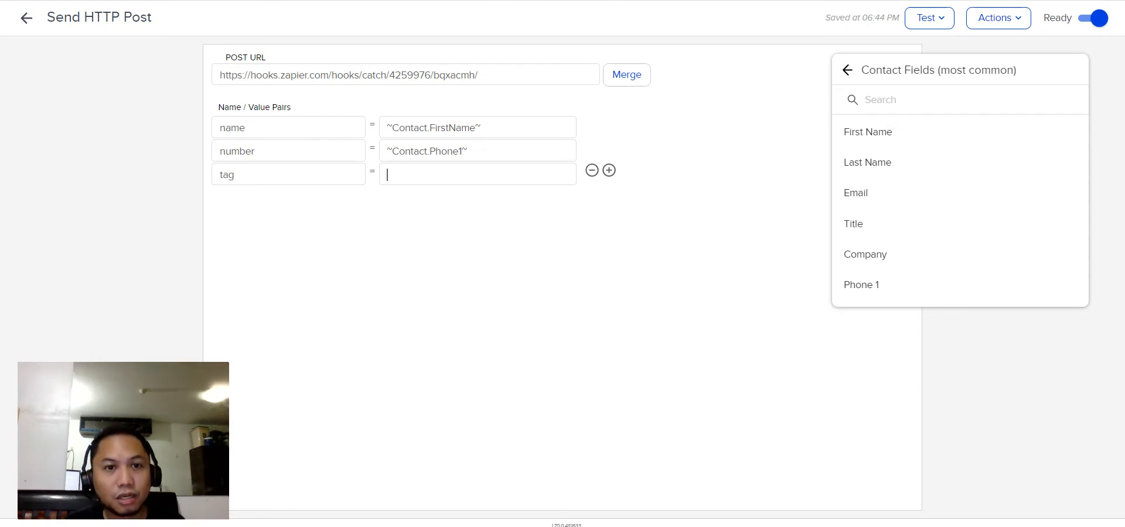
text(te)
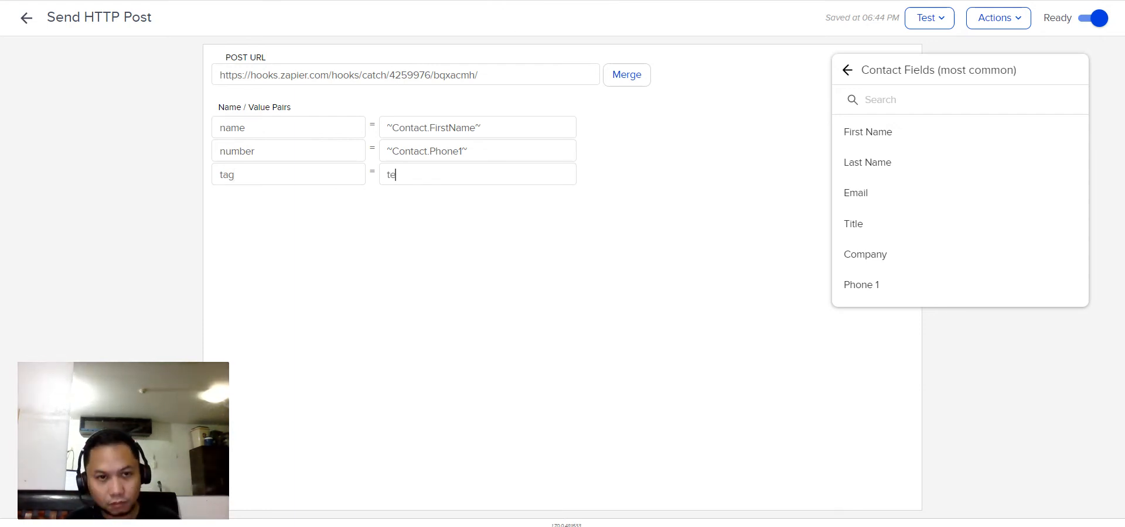
text(st to Zapier)
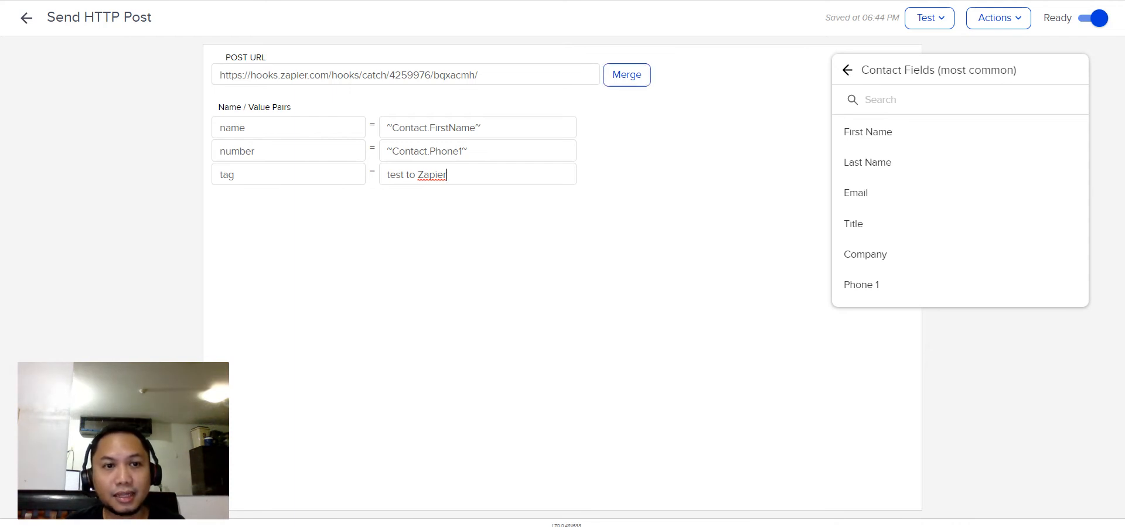
Close the merge fields list and run a test of the configured HTTP post
click(627, 75)
click(627, 75)
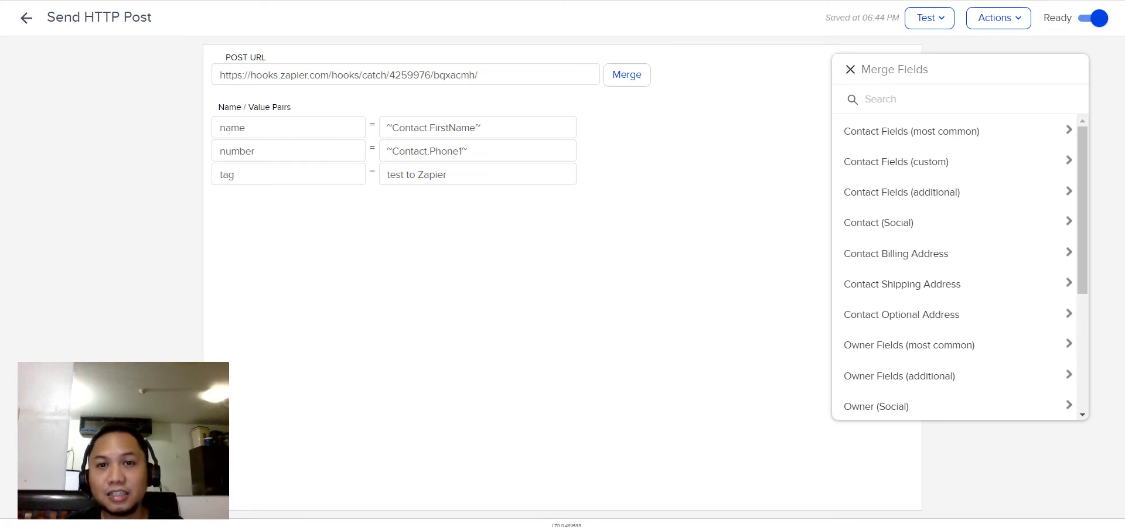
click(627, 75)
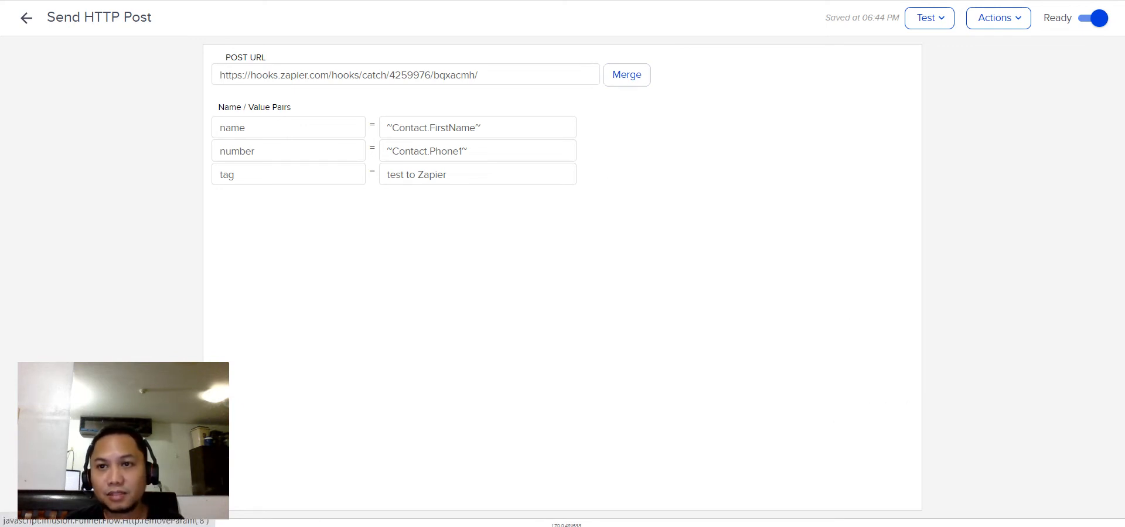
click(929, 19)
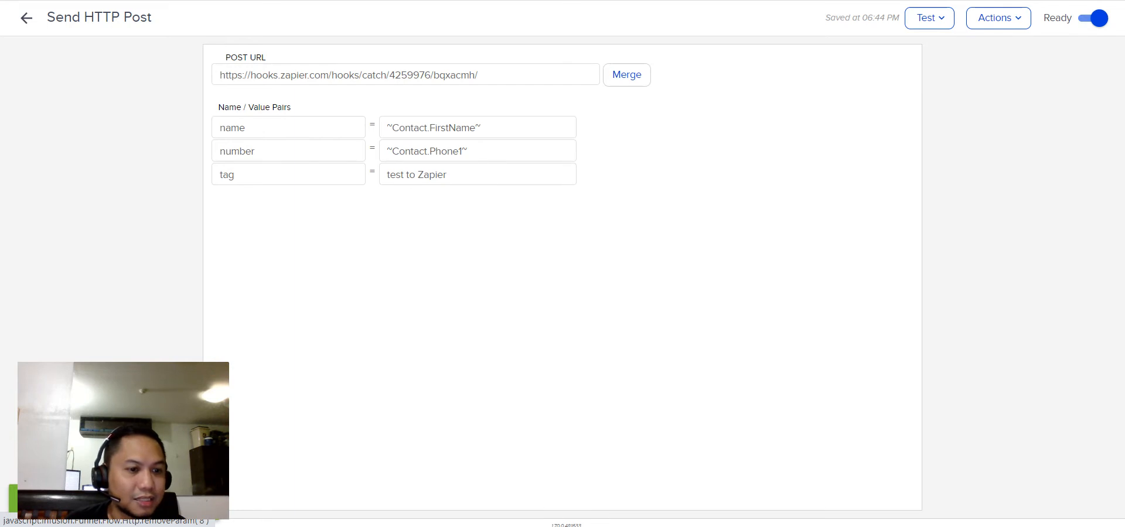
Switch to the Zapier editor, test the Catch Hook trigger and review the data of the received request
key(alt+Tab)
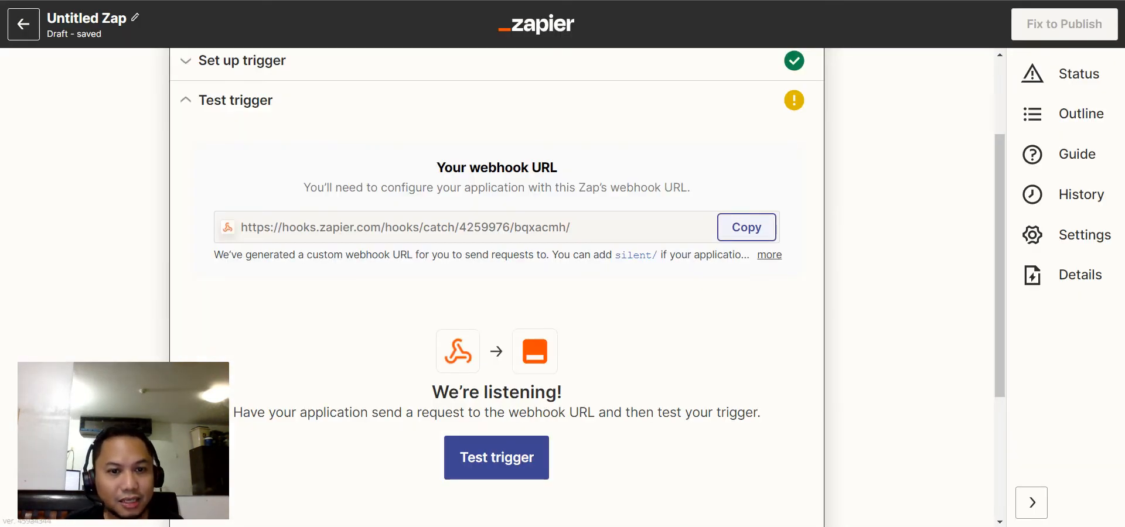
scroll(497, 293, down, 4)
scroll(497, 293, up, 2)
scroll(497, 293, down, 1)
click(497, 313)
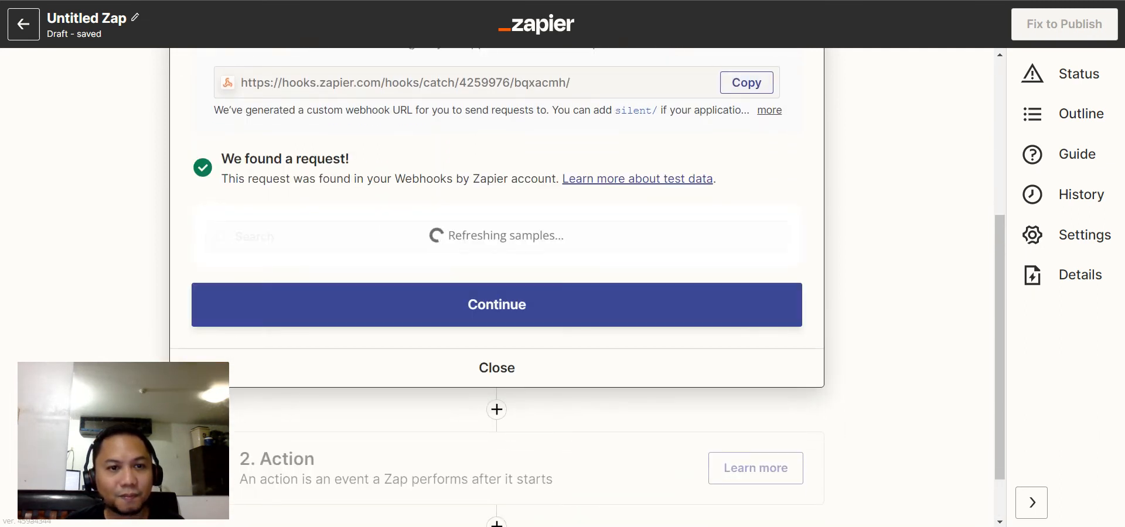
scroll(497, 293, down, 1)
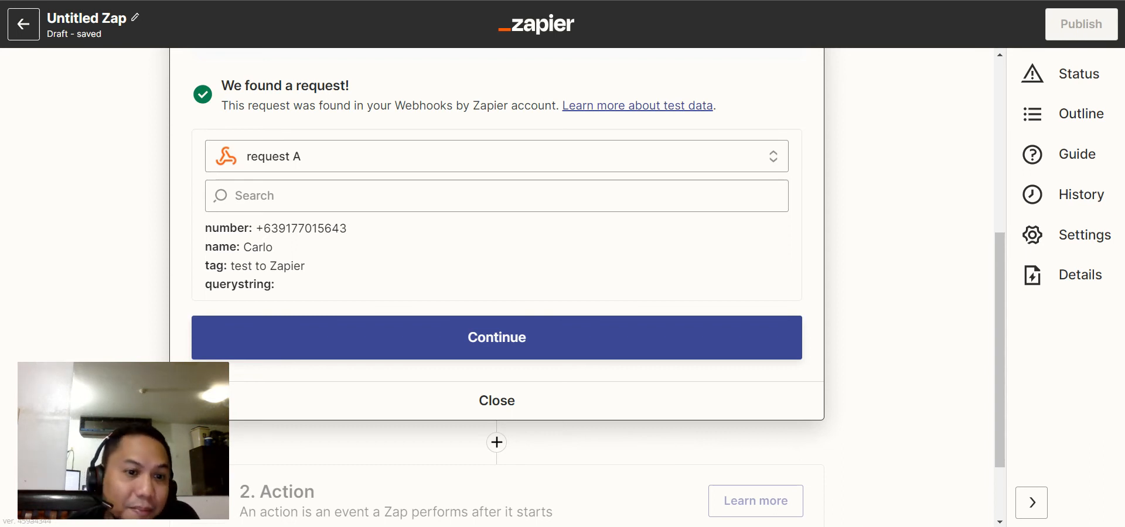
scroll(586, 290, up, 2)
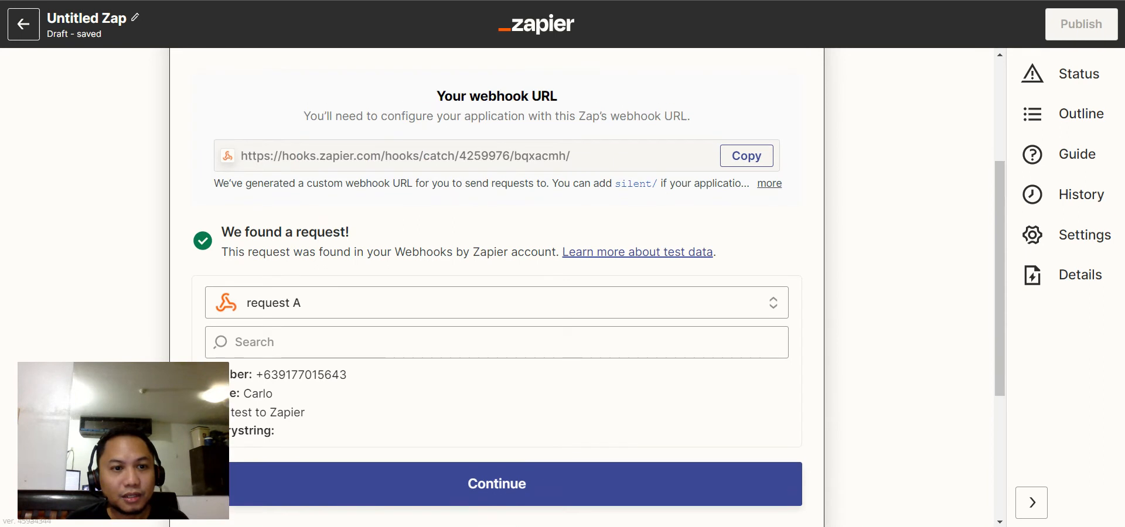
scroll(497, 264, down, 2)
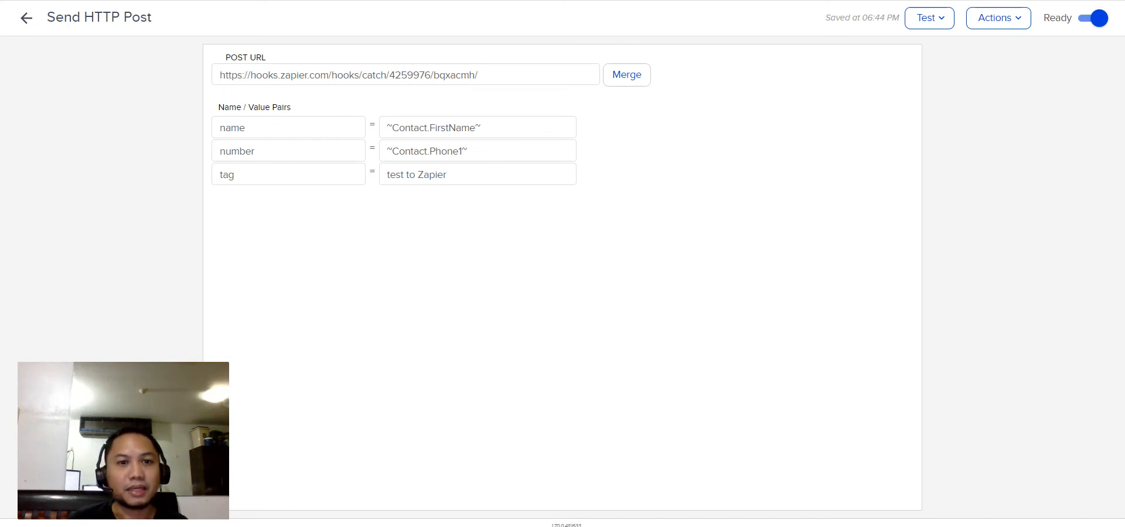
Leave the Send HTTP Post and its sequence in Keap to return to the campaign overview
click(26, 18)
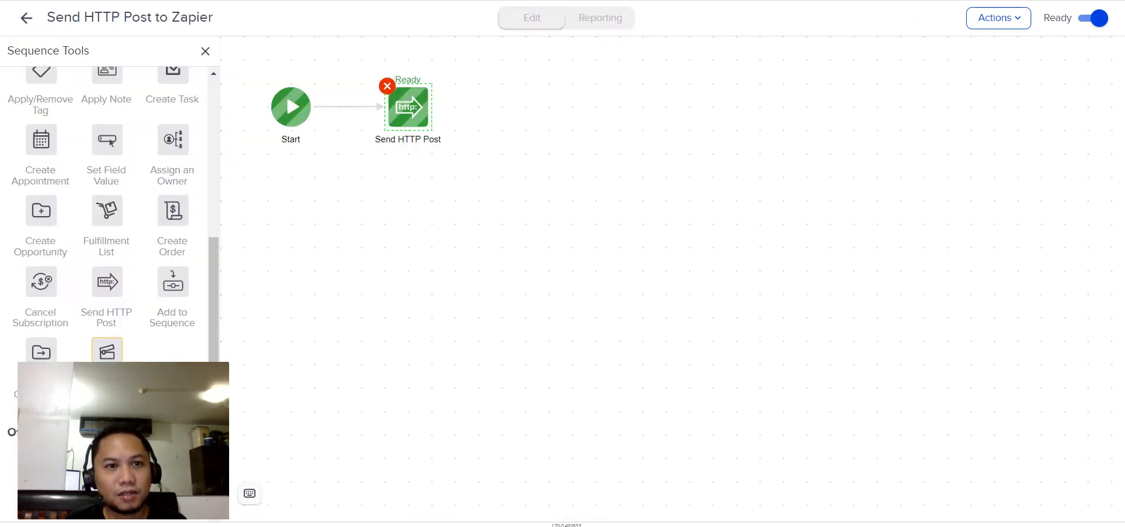
click(26, 18)
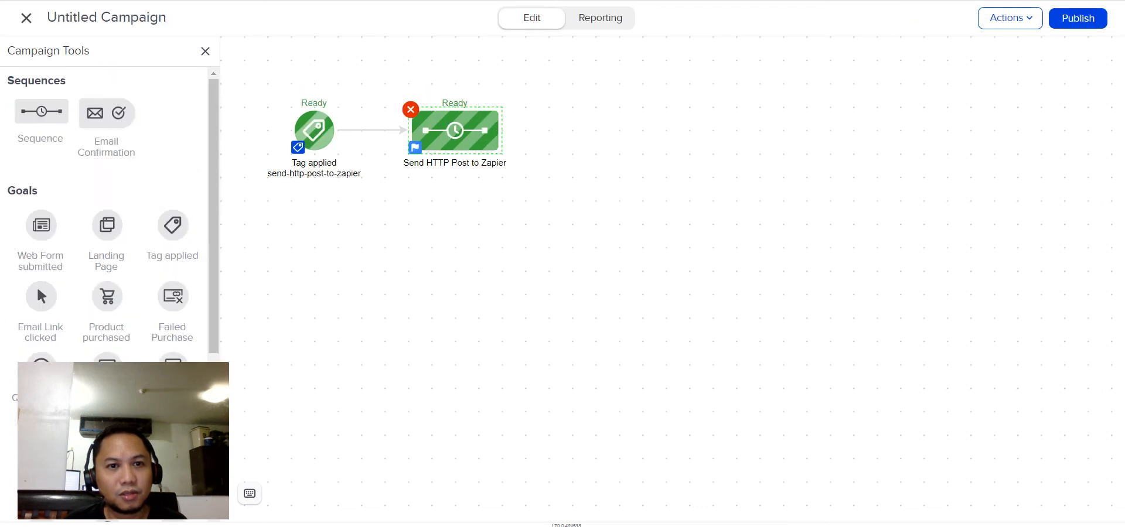
key(ctrl+Tab)
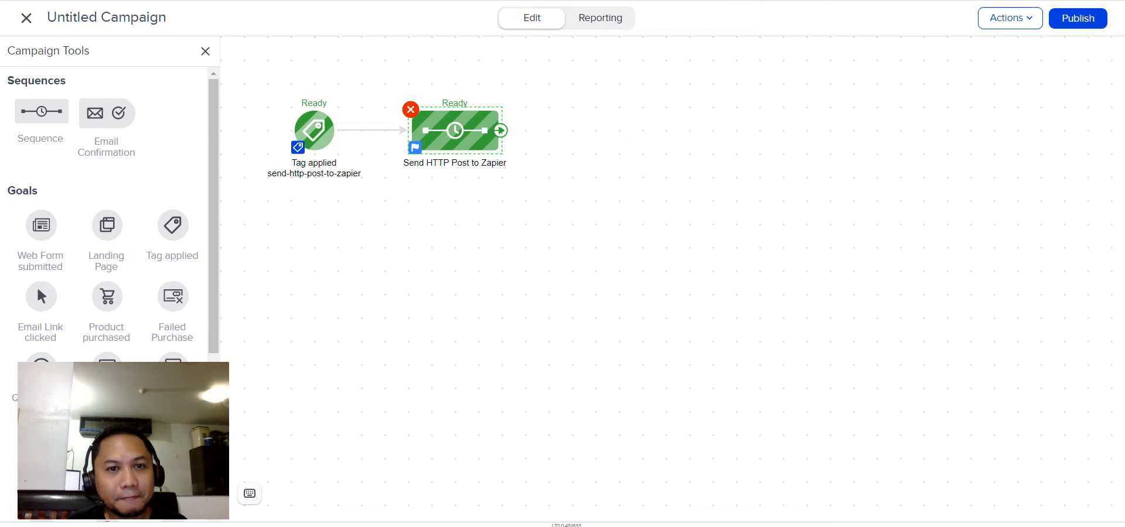
Check the contents of the Send HTTP Post to Zapier sequence and return to the campaign overview
double_click(455, 130)
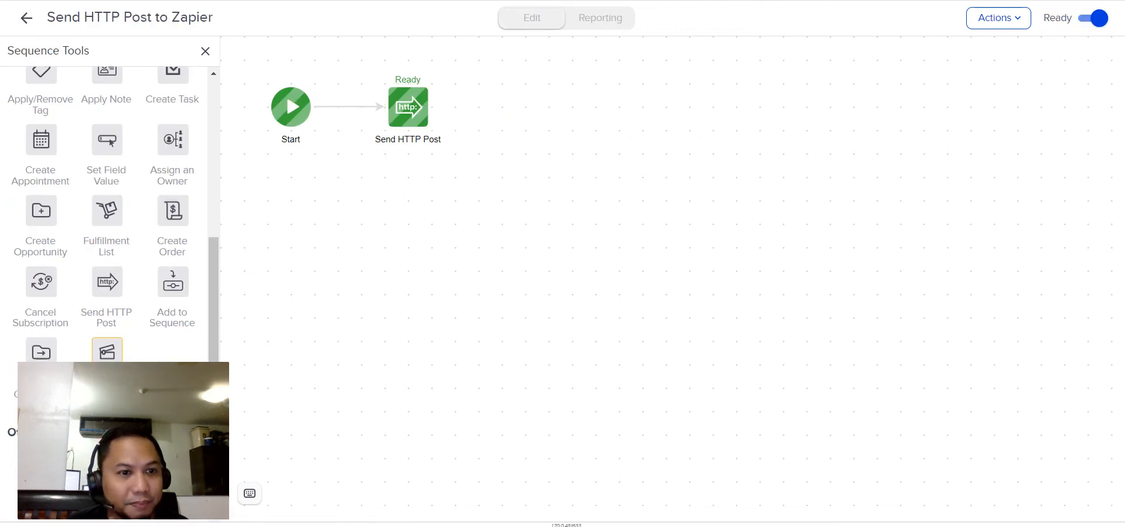
key(ctrl)
key(ctrl)
key(ctrl)
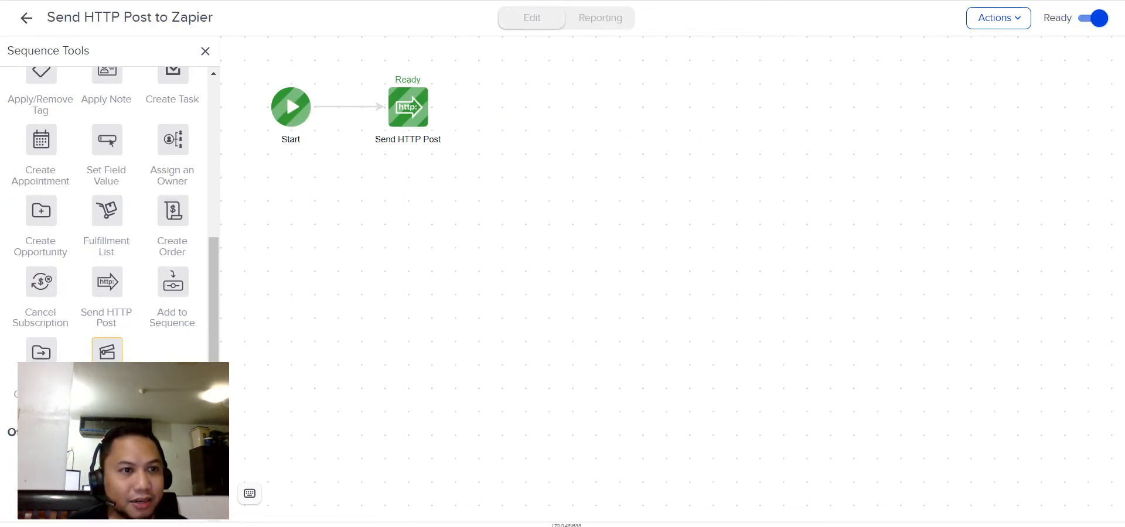
key(ctrl)
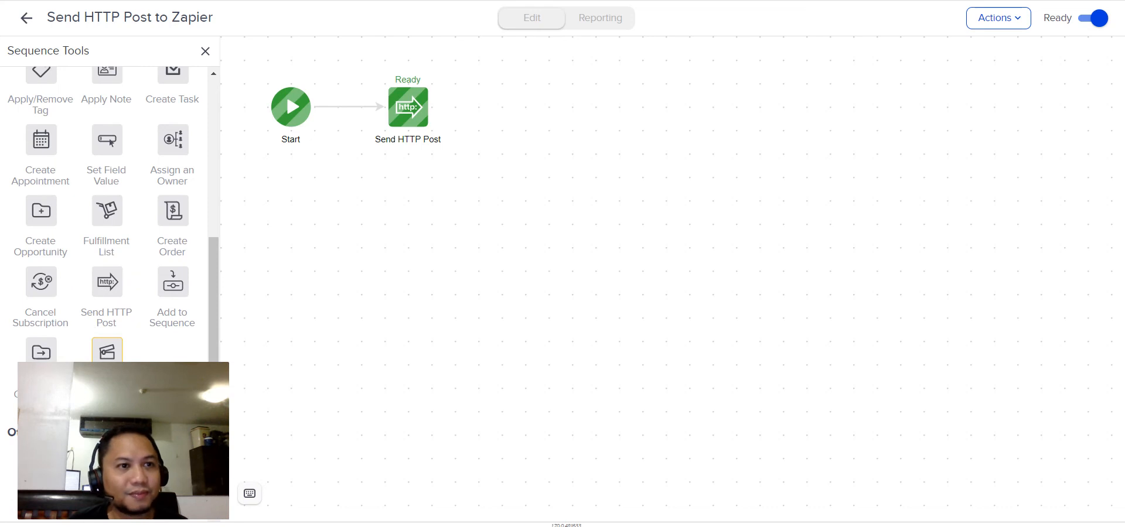
click(26, 18)
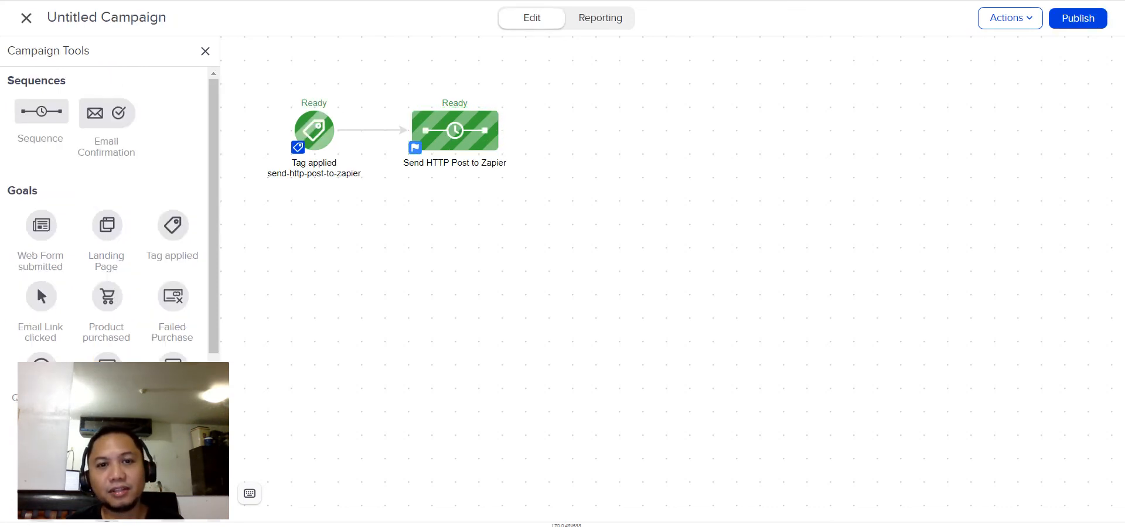
Publish the campaign and confirm the publication from the campaign checklist
click(1011, 18)
click(1078, 18)
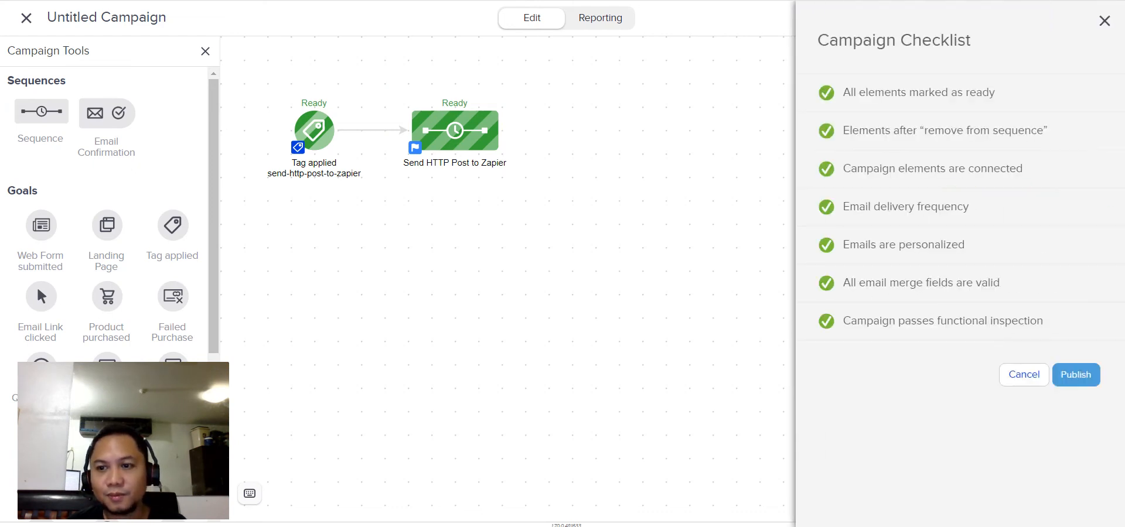
click(1076, 375)
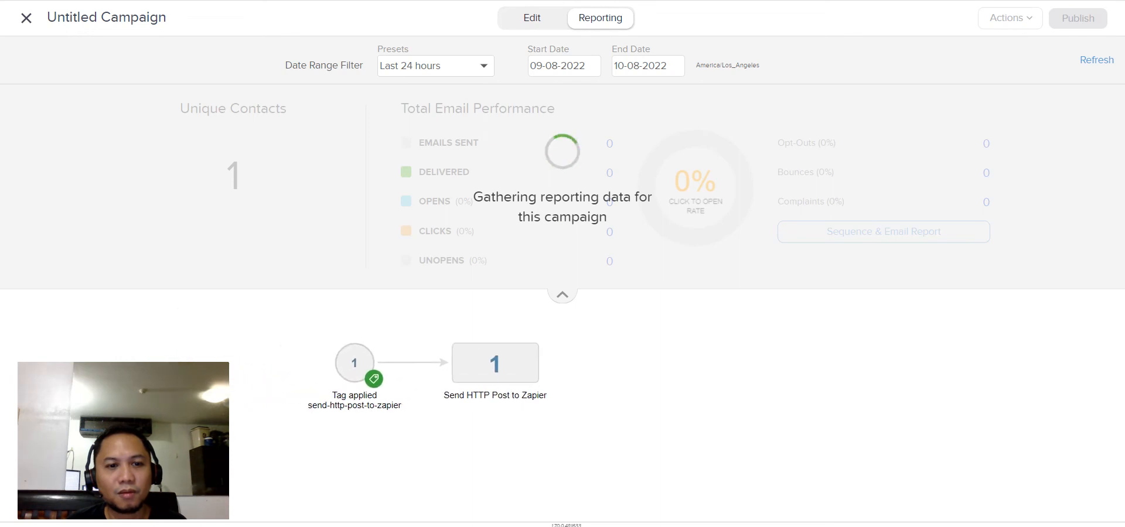
Switch to the test contact's record and apply the send-http-post-to-zapier tag from the Functional category
key(ctrl+Tab)
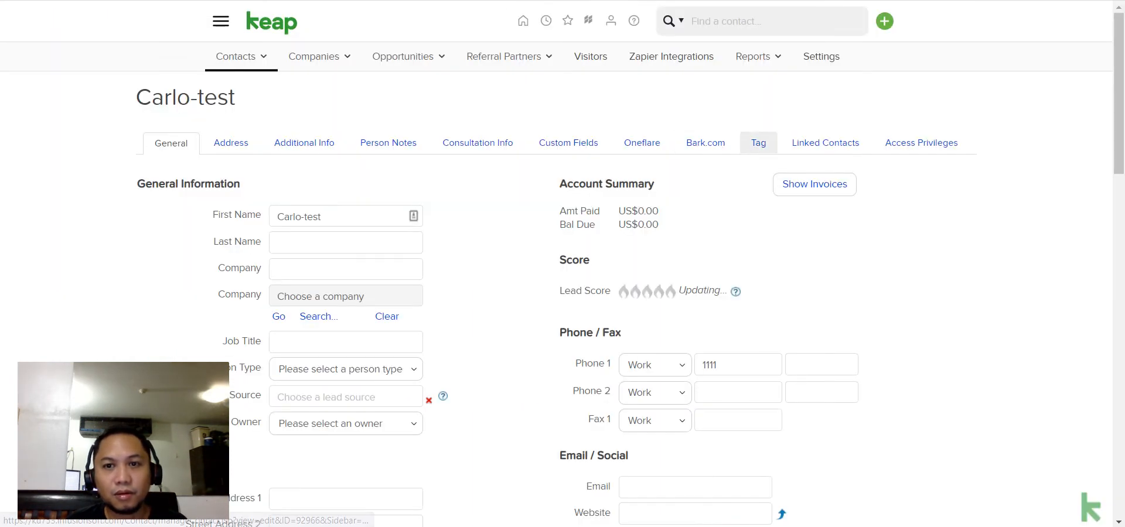
click(759, 143)
scroll(562, 264, down, 8)
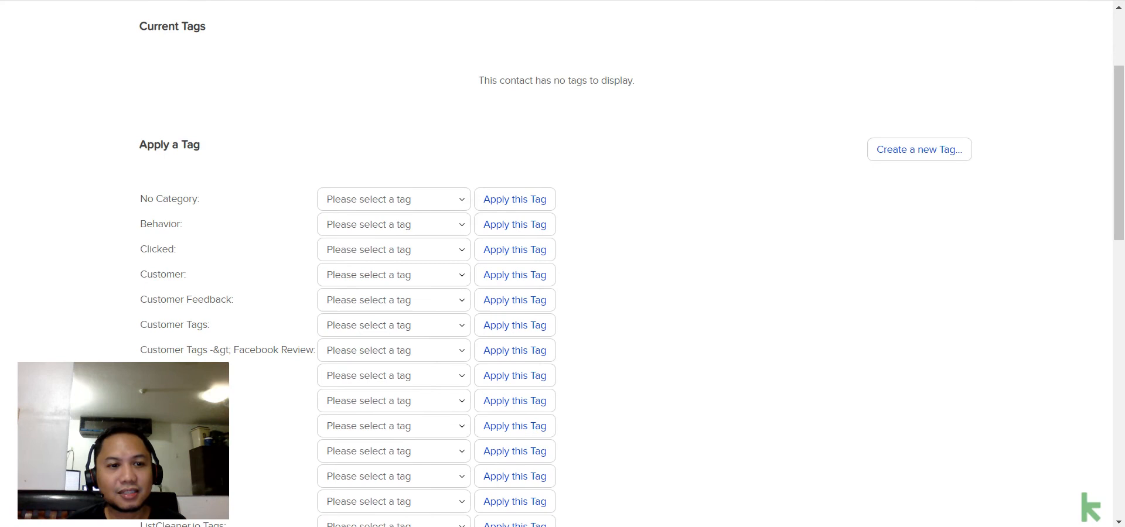
click(393, 146)
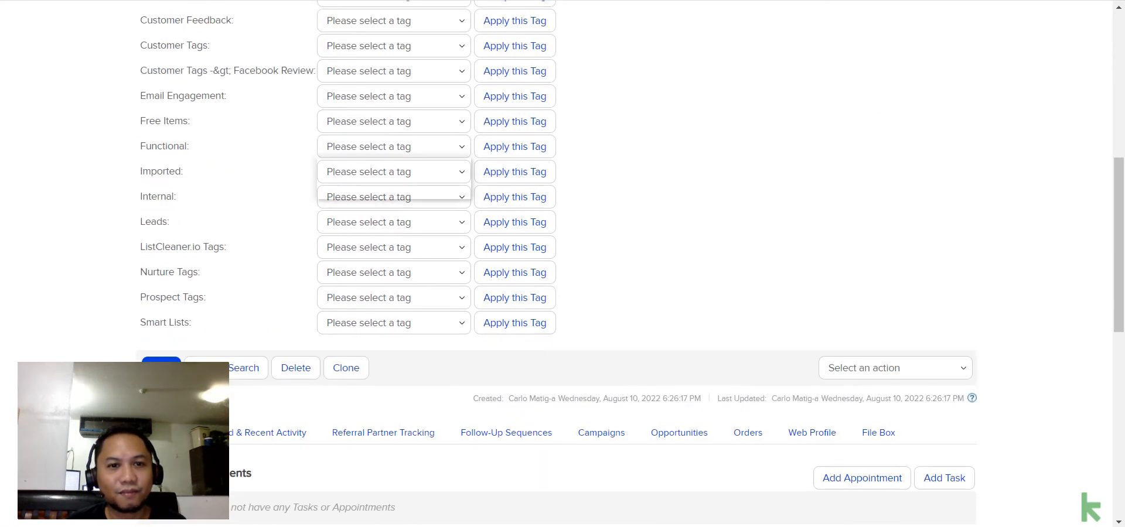
click(378, 173)
click(514, 147)
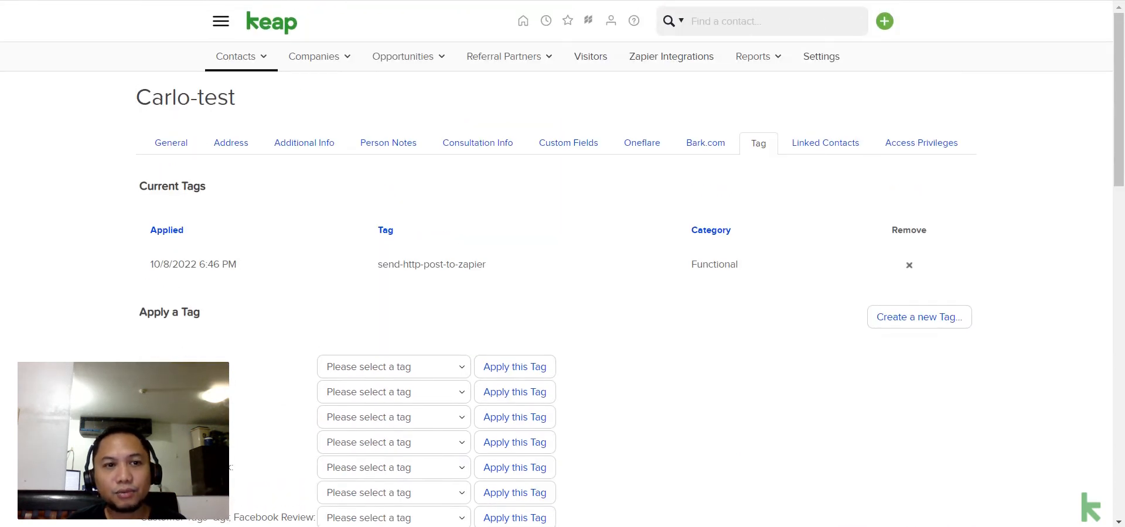
Return to the campaign report and refresh its reporting data
key(ctrl+Tab)
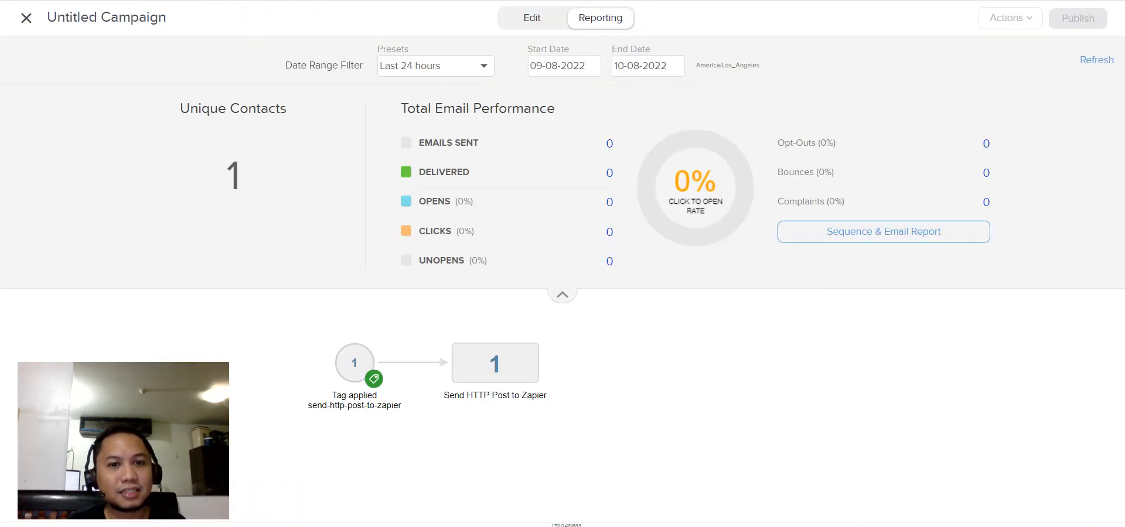
click(1091, 60)
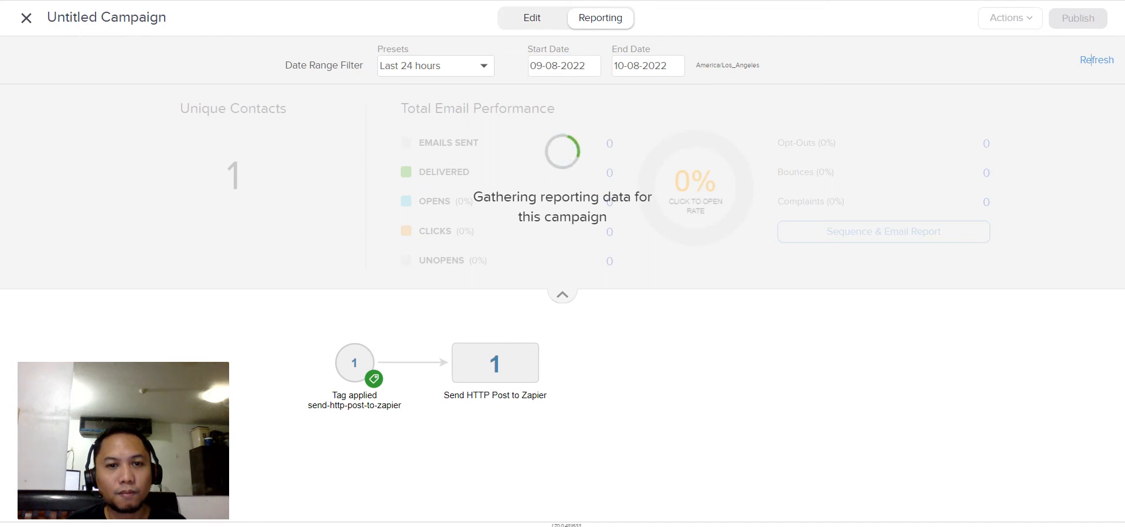
Switch to the Zapier editor, load more requests for the Catch Hook trigger and select request B as the test data
key(alt+Tab)
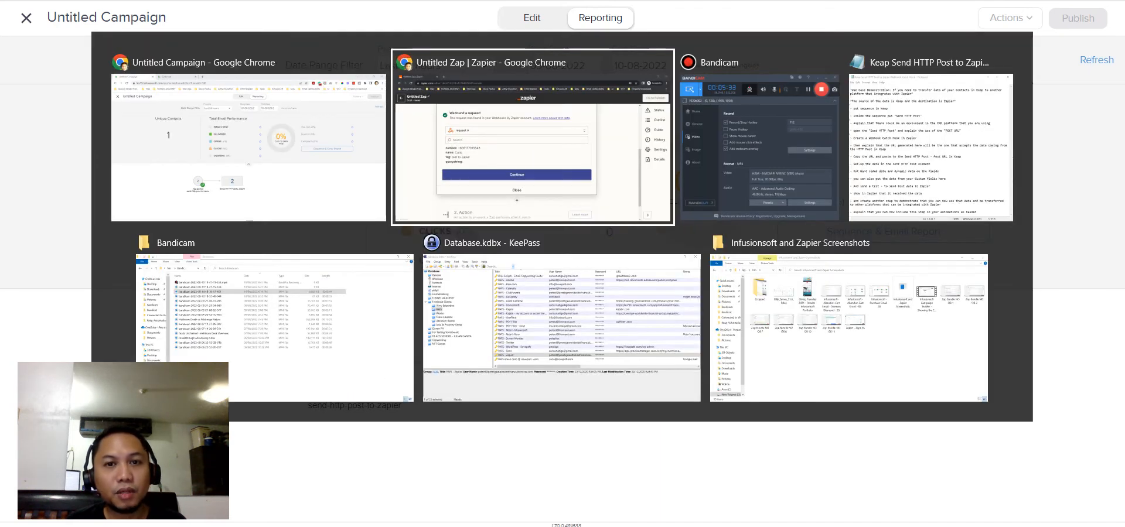
scroll(497, 293, up, 1)
scroll(497, 235, down, 1)
click(497, 156)
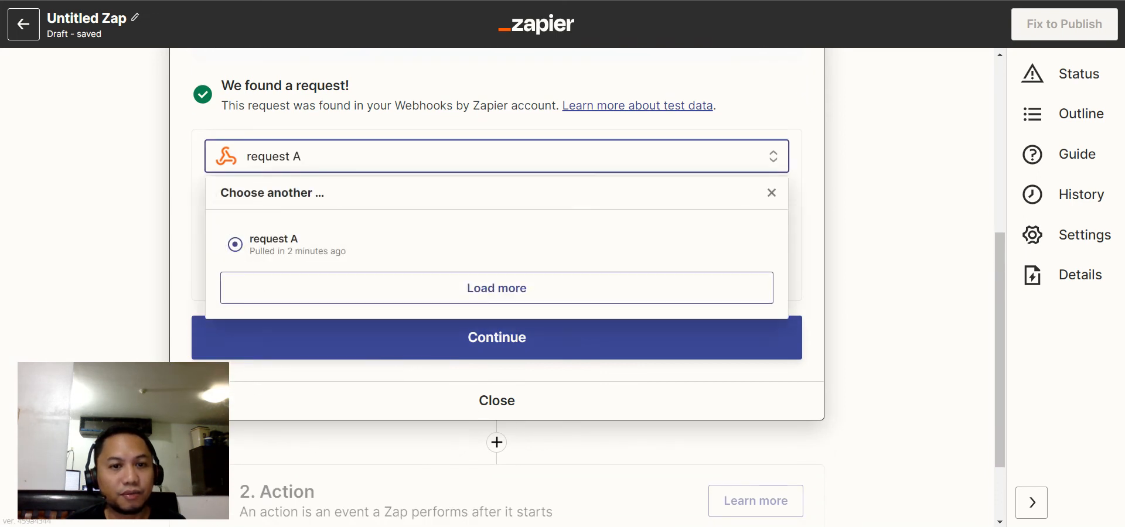
click(497, 288)
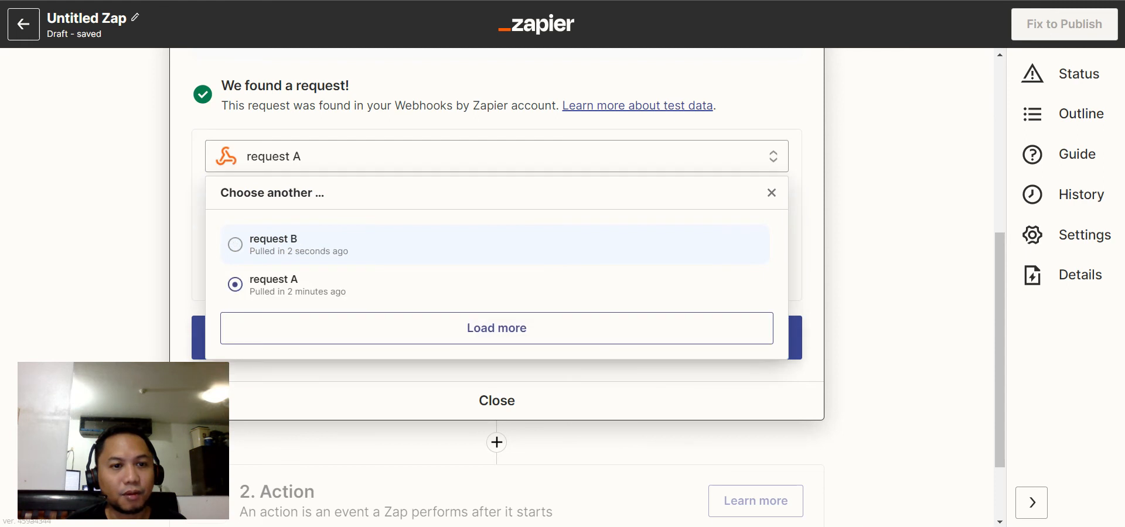
click(274, 244)
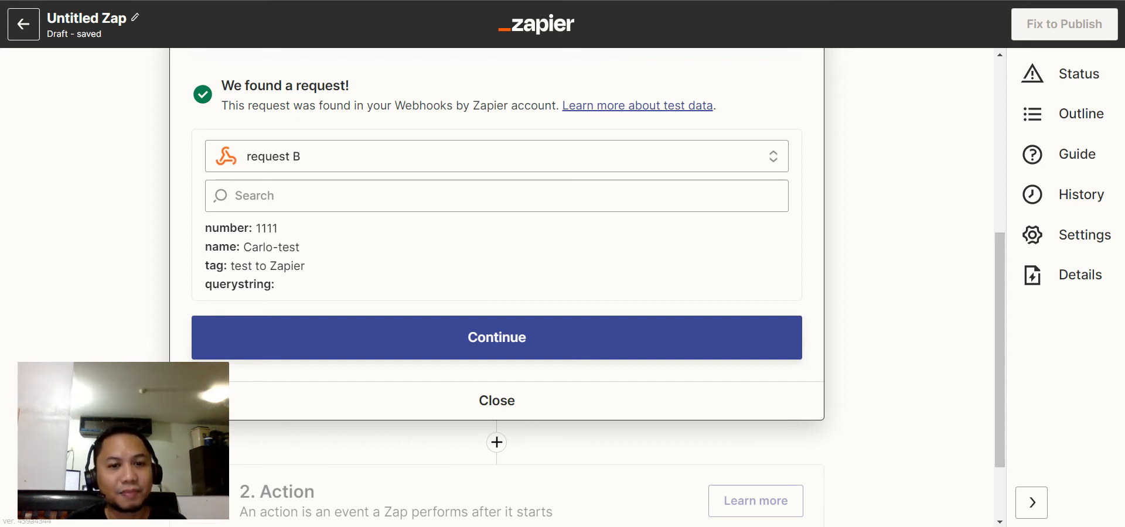
Add Webhooks by Zapier as the Zap's action with the Custom Request event and continue to the action setup
scroll(497, 287, down, 2)
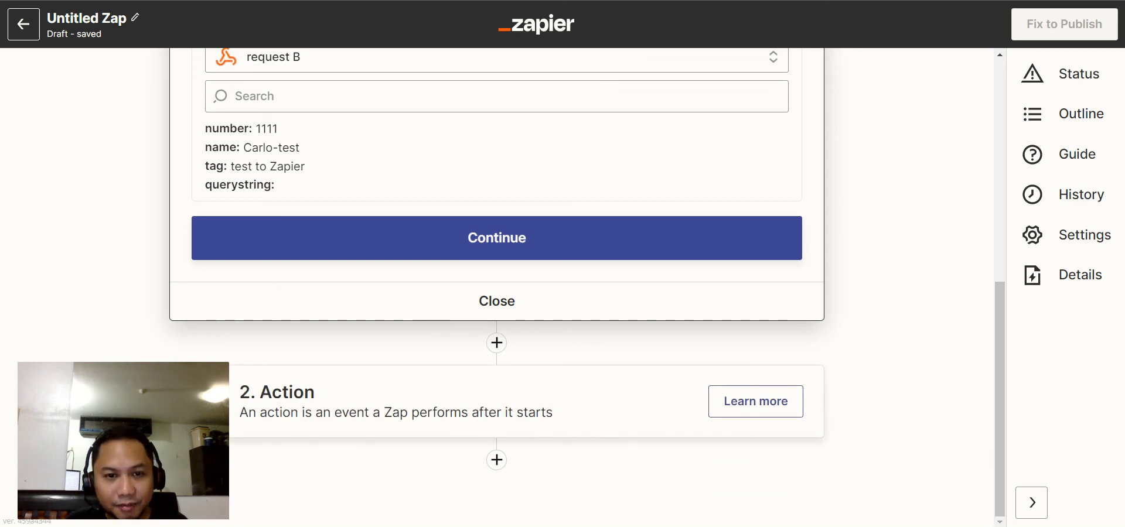
click(316, 393)
scroll(497, 287, down, 4)
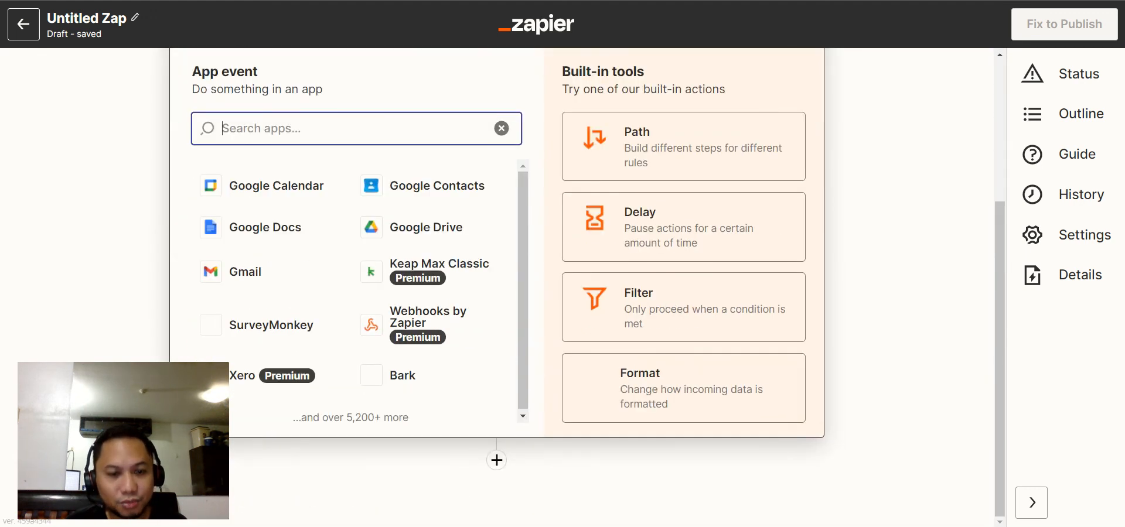
text(webhook)
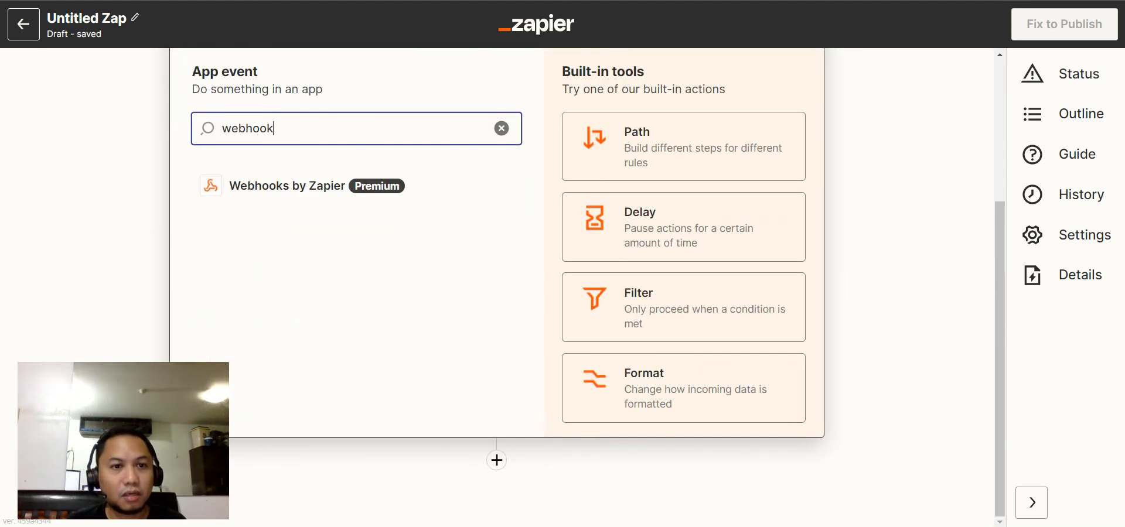
click(317, 185)
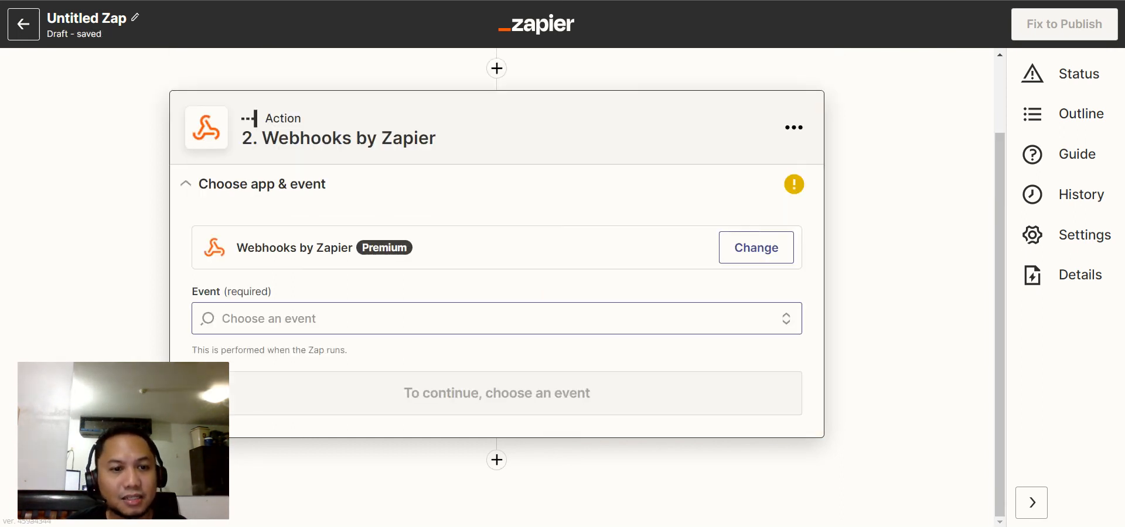
click(351, 366)
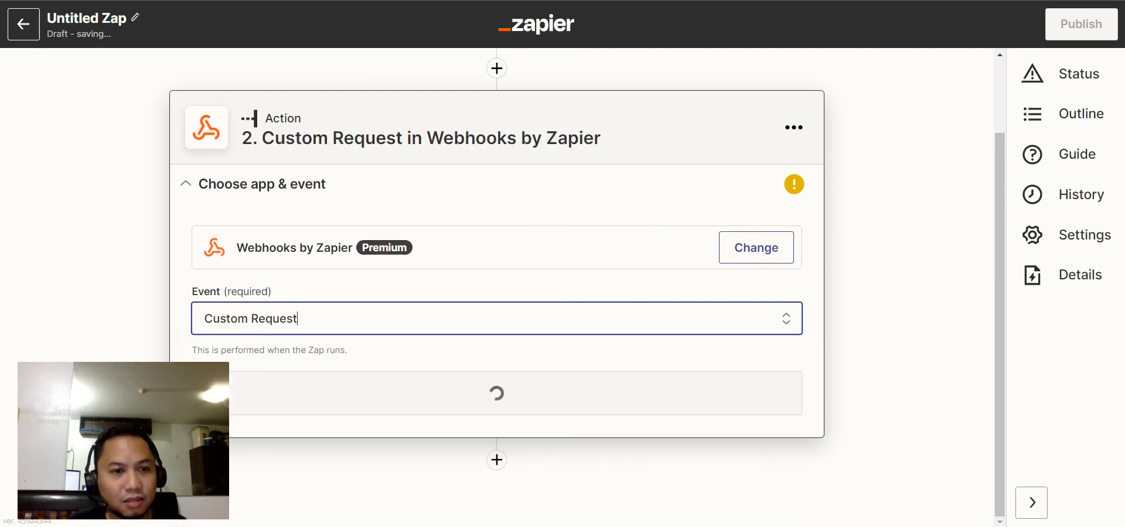
click(496, 372)
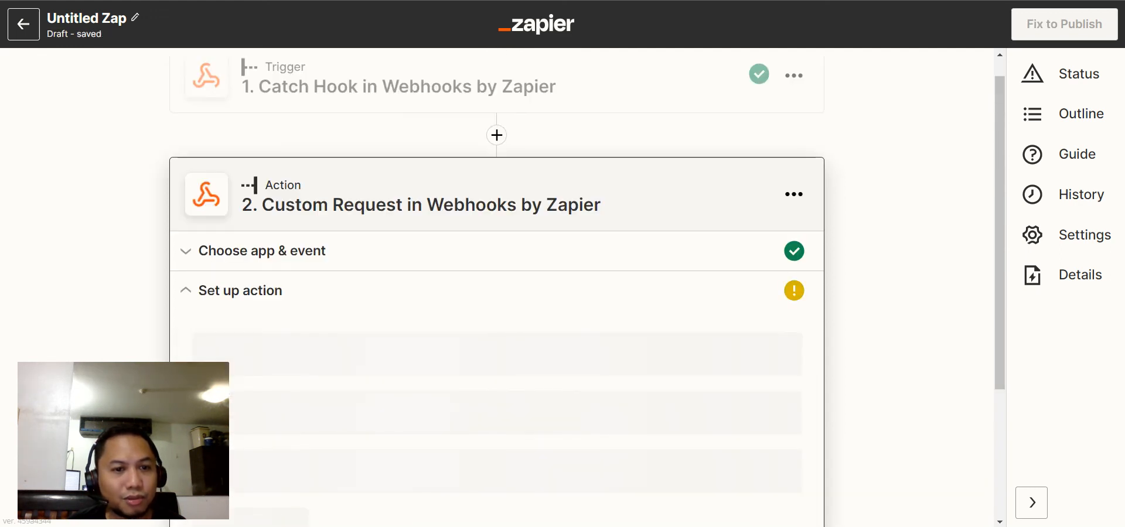
Insert the Catch Hook fields Name, Number and Tag into the Data field of the custom request
scroll(497, 328, down, 5)
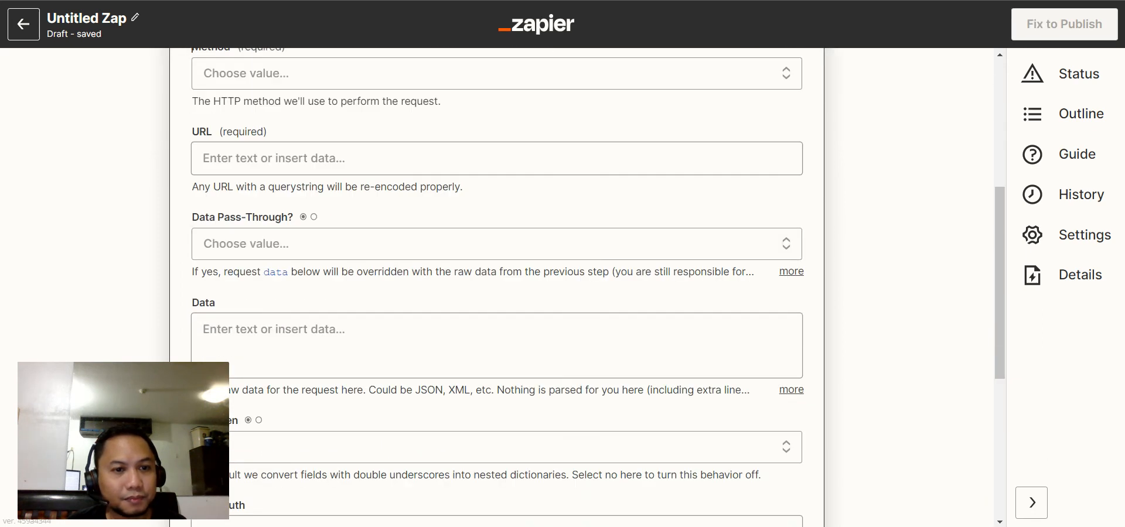
scroll(497, 199, down, 2)
click(497, 200)
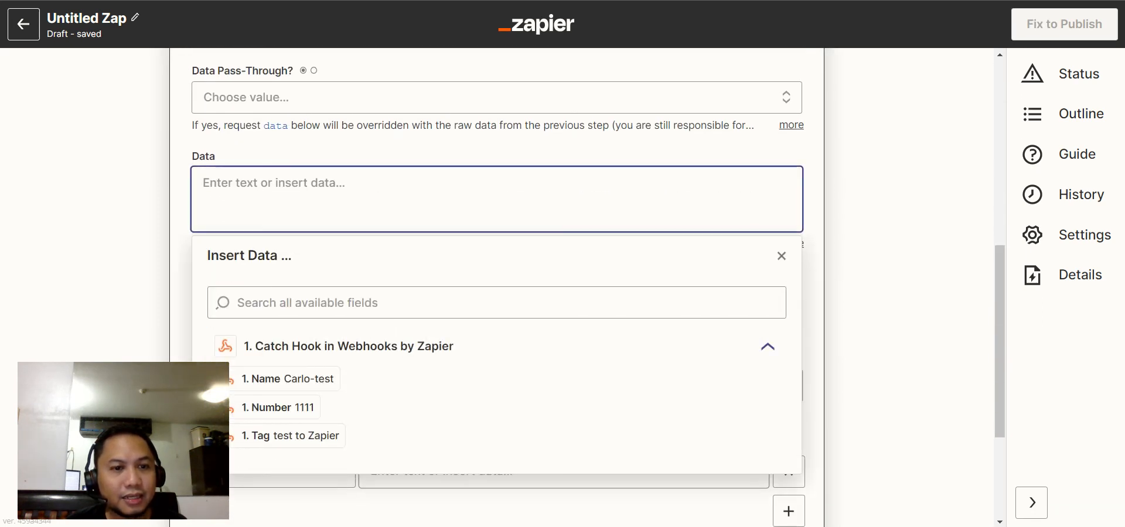
scroll(287, 379, down, 2)
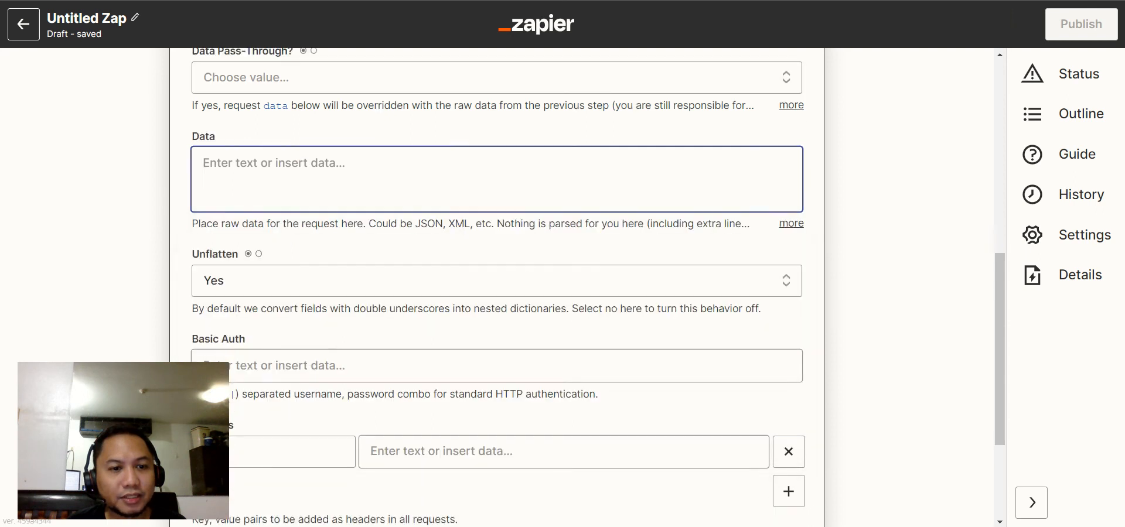
scroll(287, 379, up, 1)
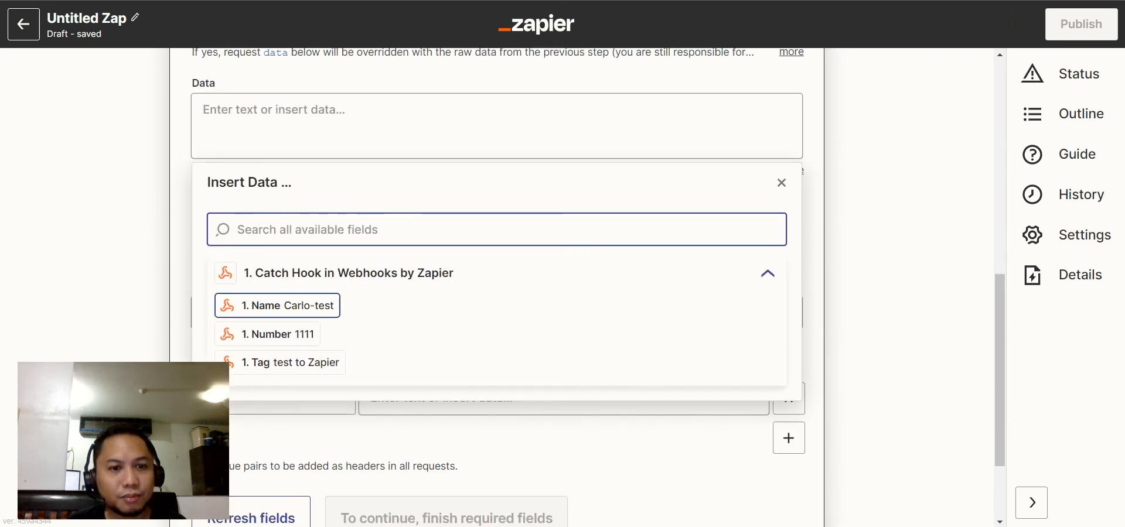
click(327, 305)
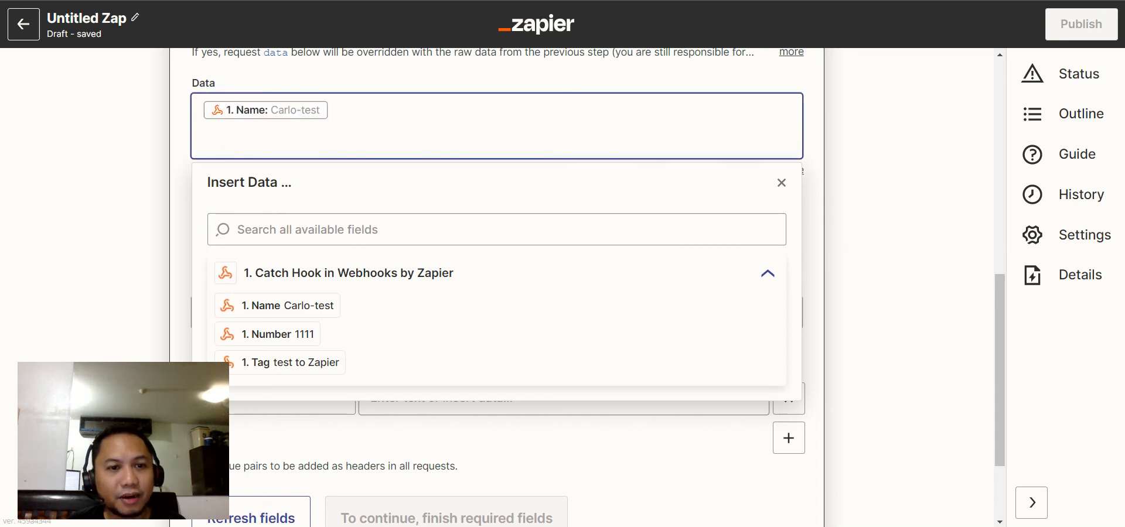
click(278, 334)
click(288, 362)
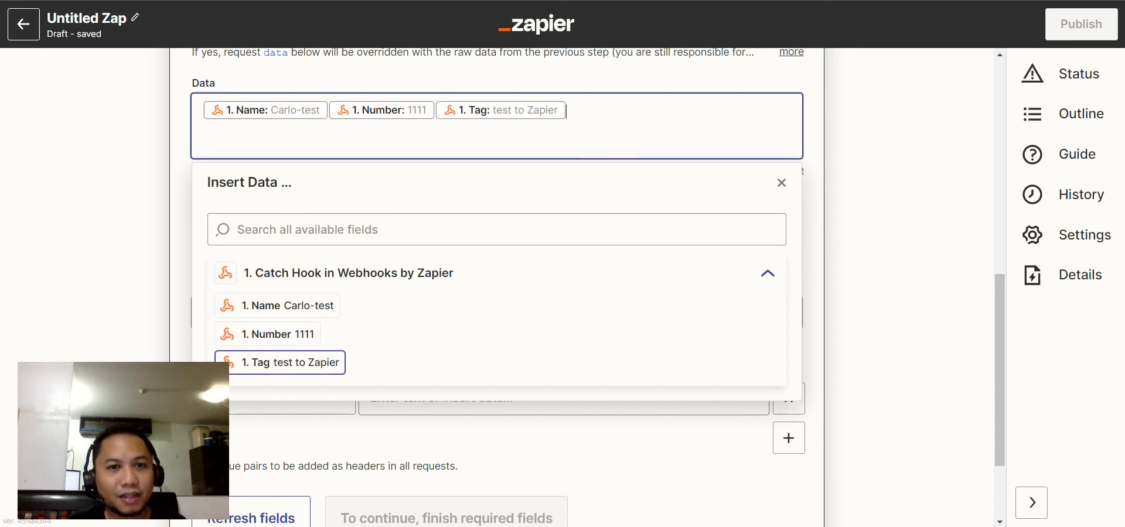
Put the Name, Number and Tag fields in the request data on separate lines
key(Return)
key(Return)
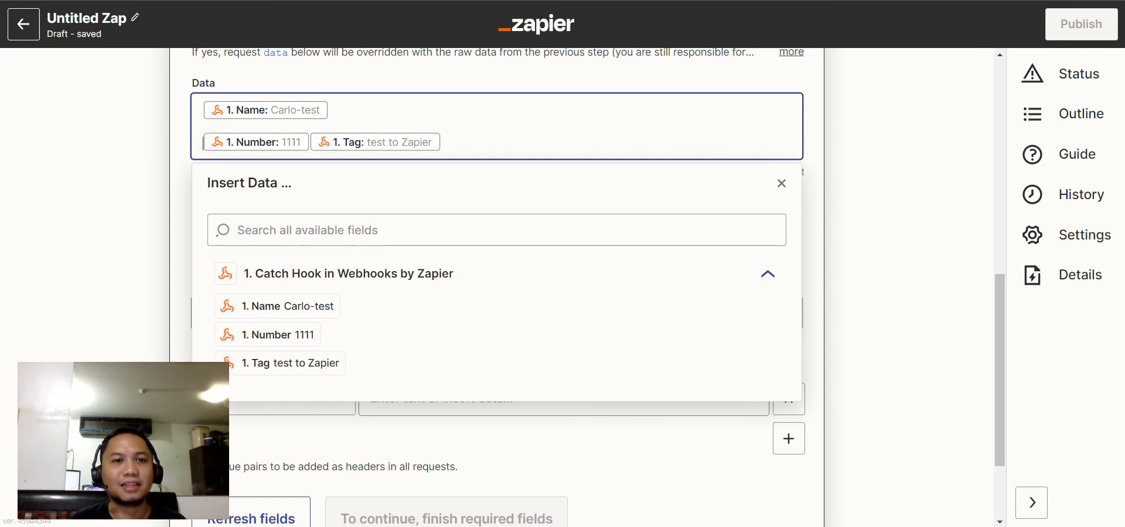
key(Return)
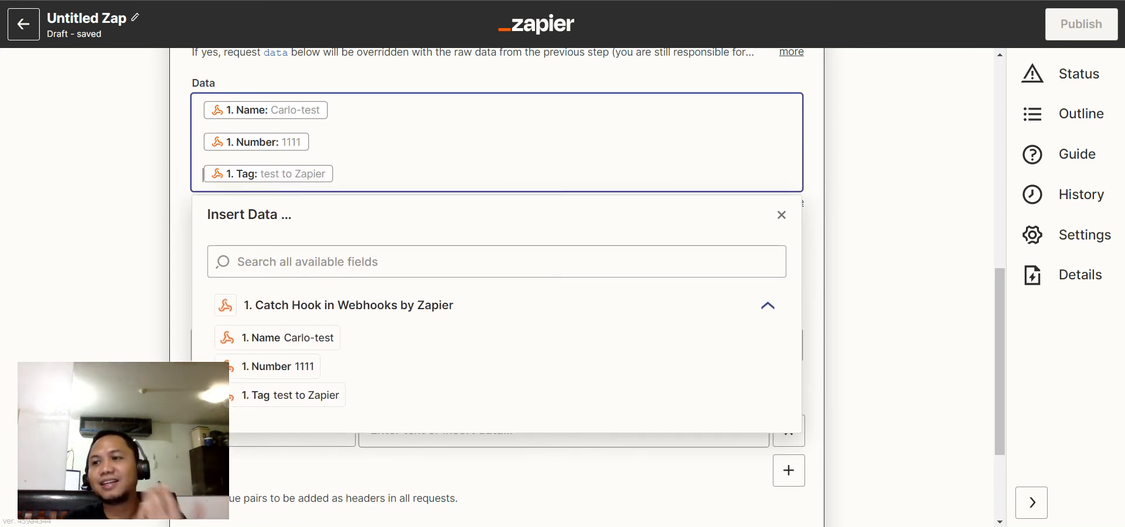